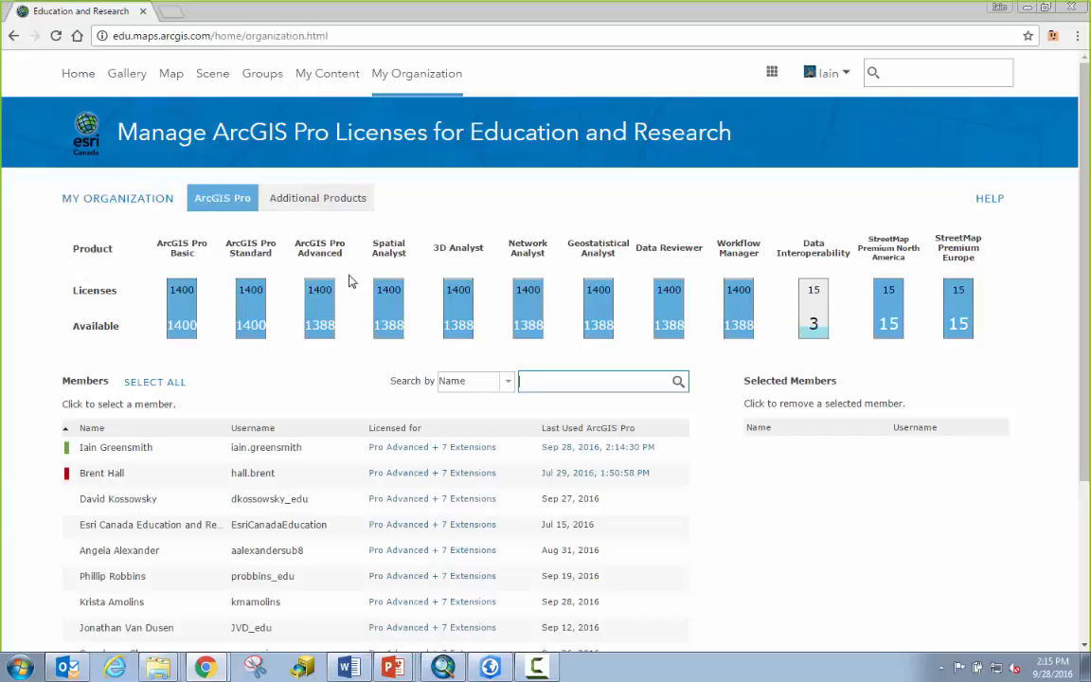
# View the license availability for the additional products and return to the ArcGIS Pro licenses
pyautogui.click(339, 200)
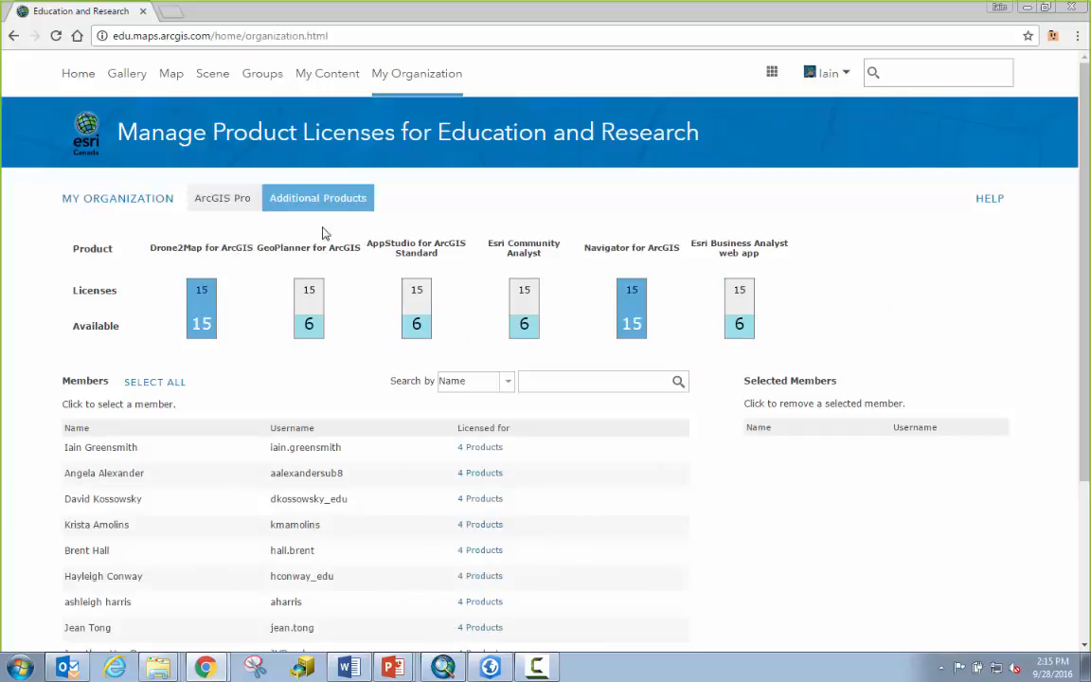
pyautogui.click(232, 205)
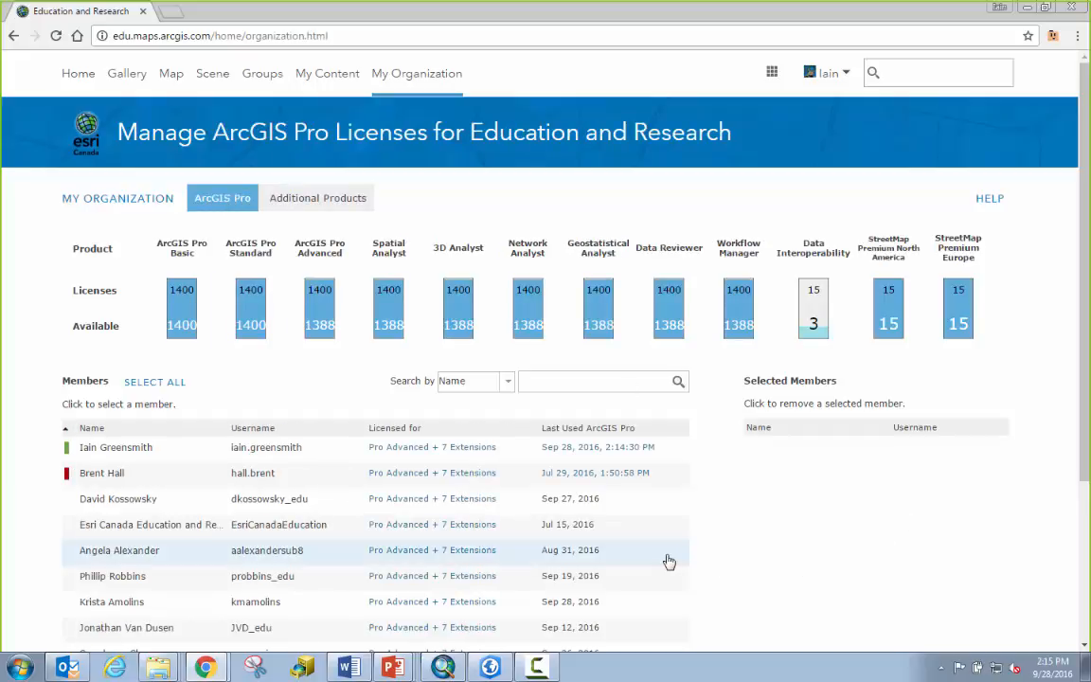
# Assign ArcGIS Pro Advanced with the Spatial Analyst, 3D Analyst and Network Analyst extensions to the member who has no configured licenses
pyautogui.scroll(-1, 669, 558)
pyautogui.scroll(-3, 669, 558)
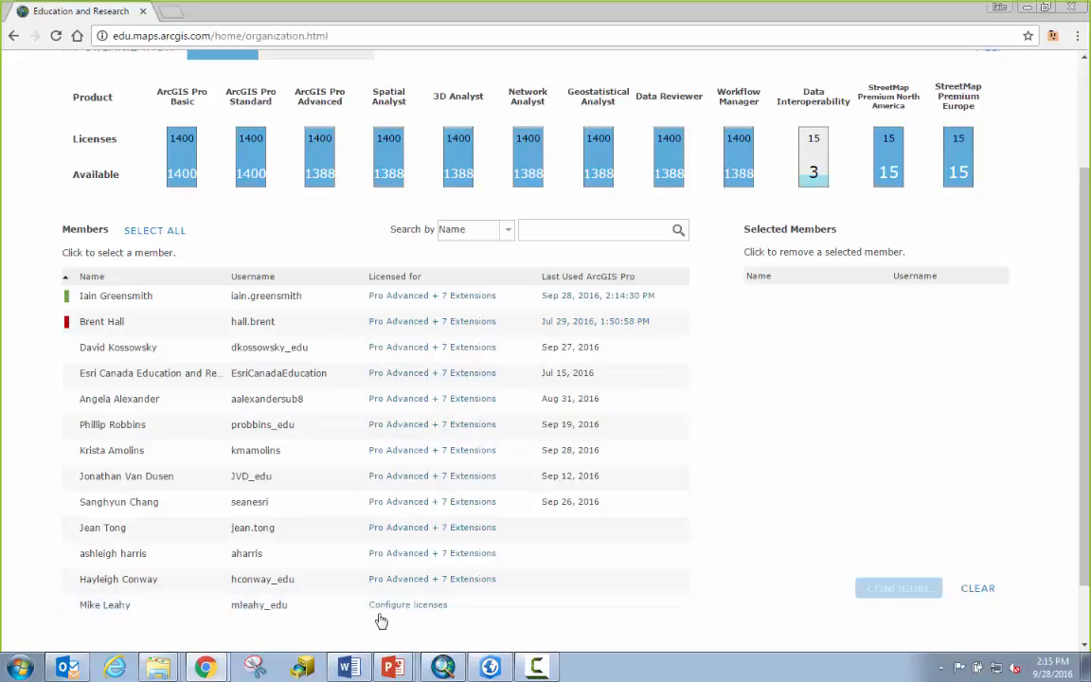
pyautogui.click(413, 614)
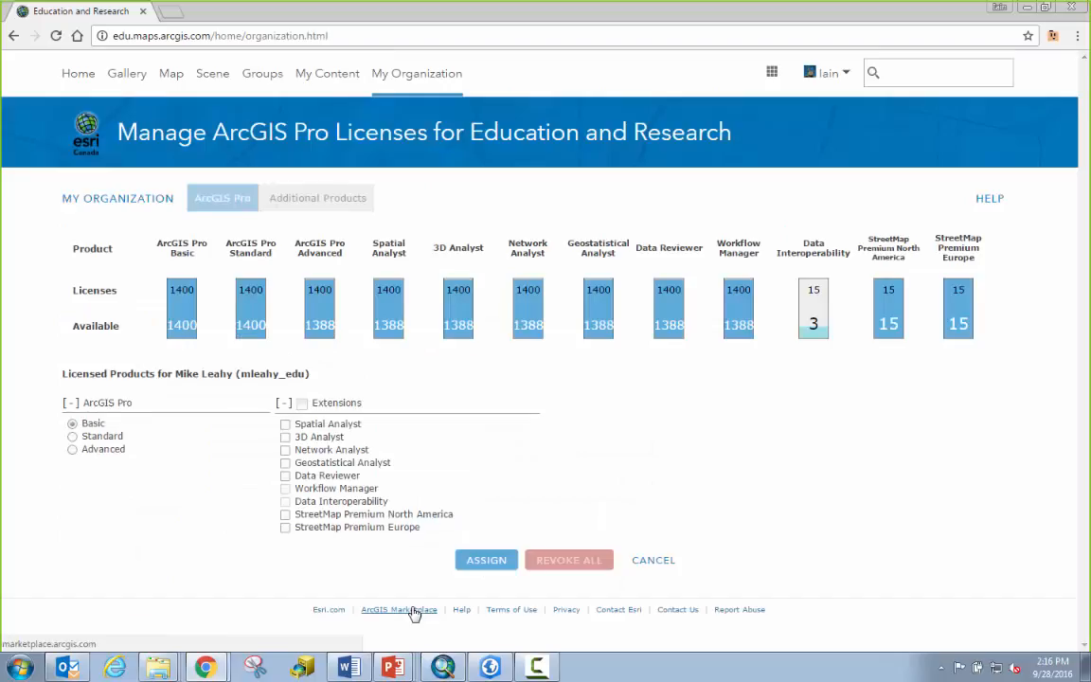
pyautogui.click(72, 450)
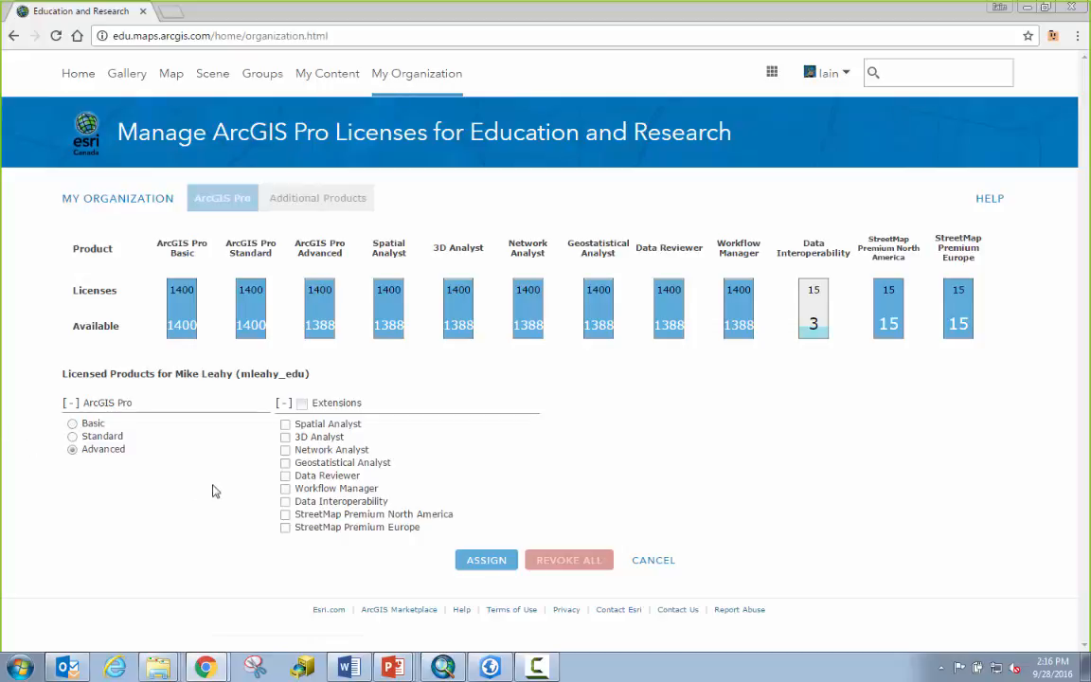
pyautogui.click(286, 424)
pyautogui.click(285, 436)
pyautogui.click(285, 450)
pyautogui.click(481, 562)
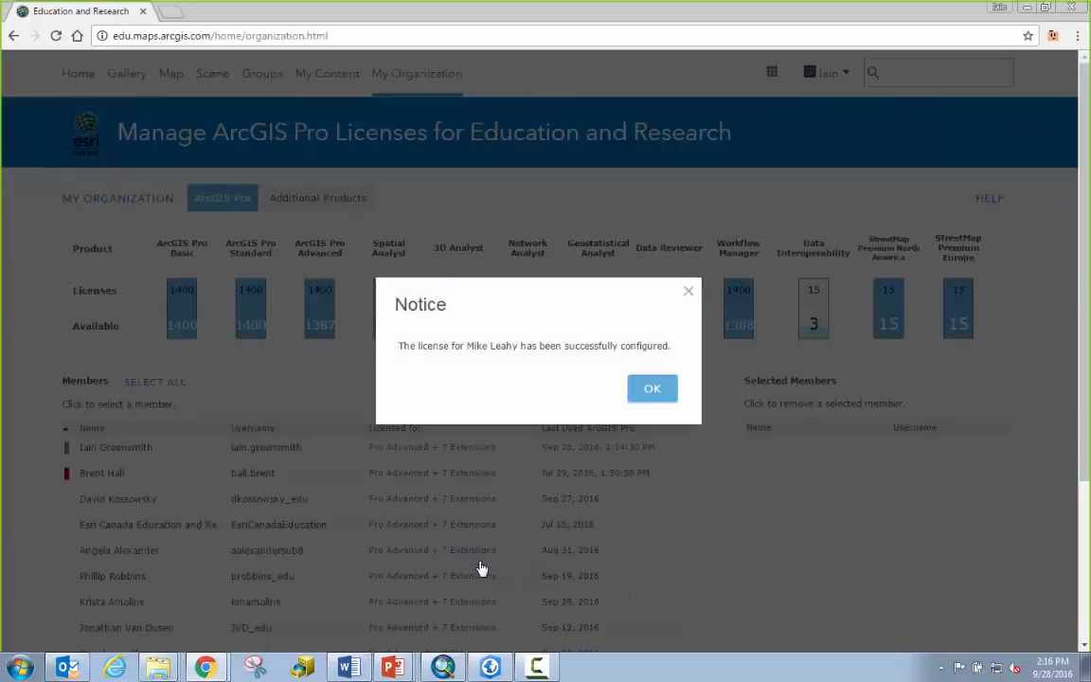
pyautogui.click(648, 392)
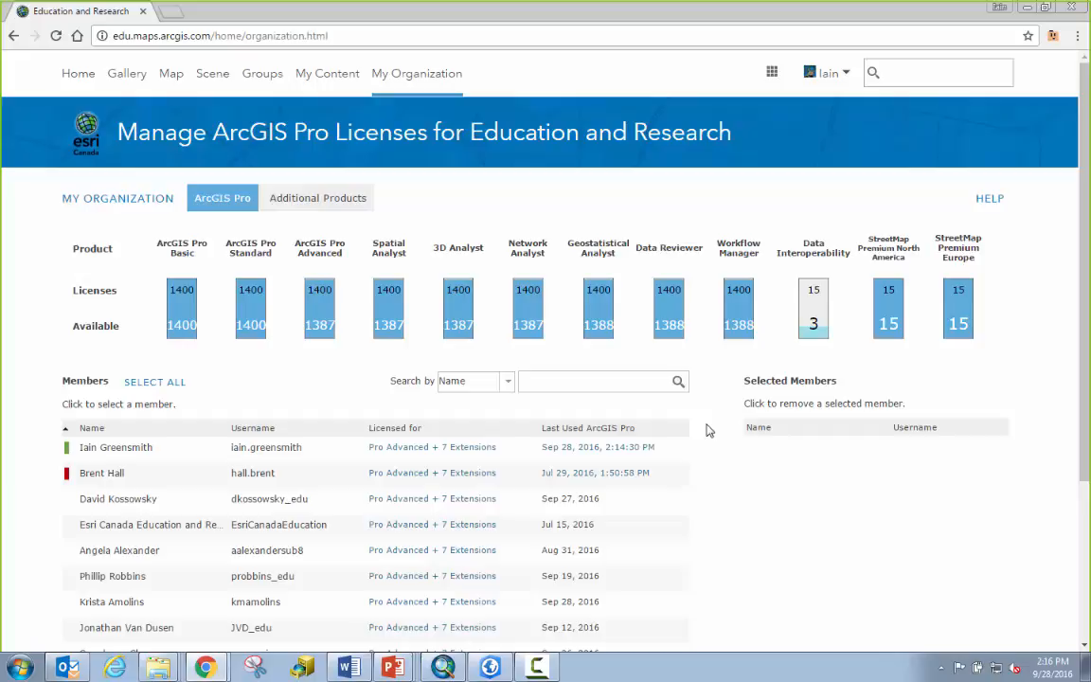
# Filter the organization's members by the Student role
pyautogui.scroll(-2, 707, 431)
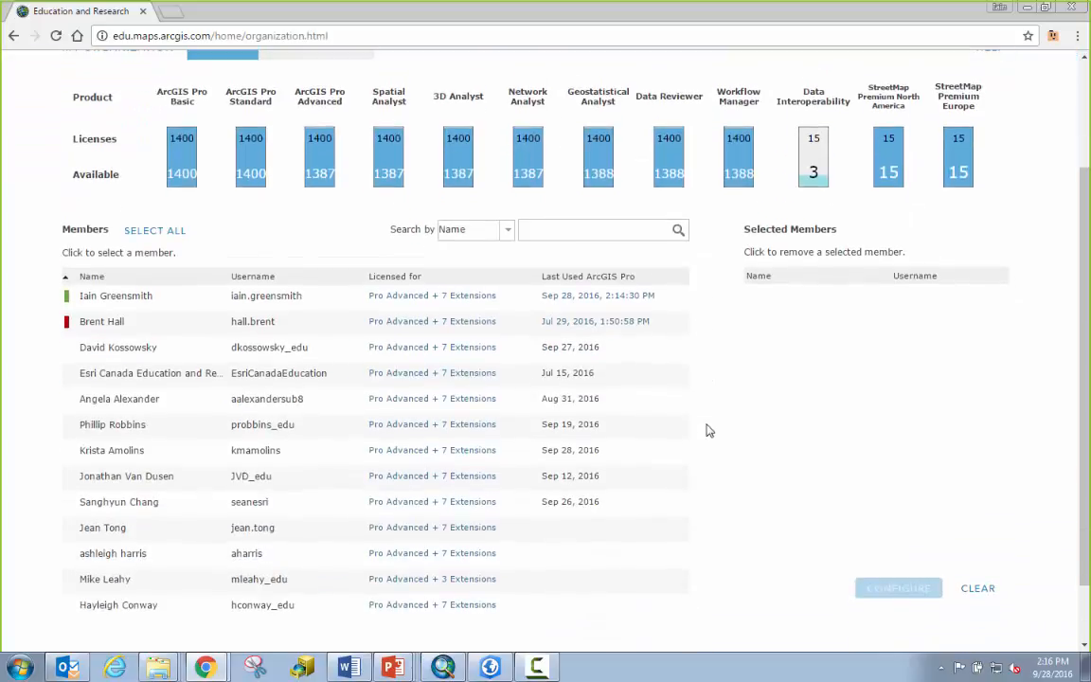
pyautogui.scroll(1, 707, 431)
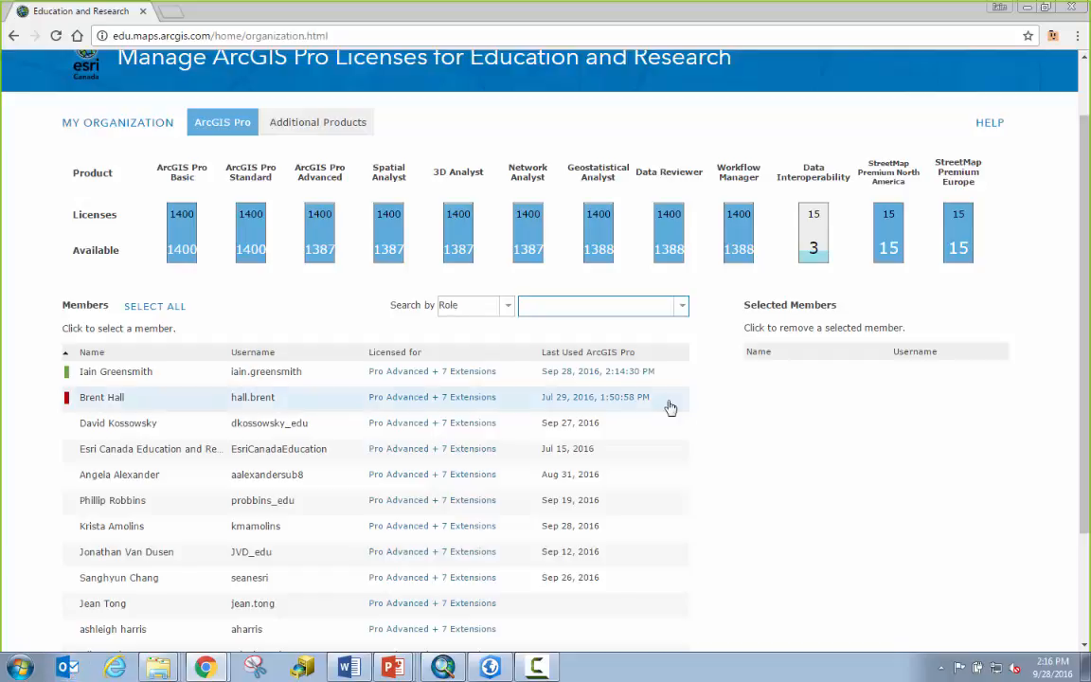
pyautogui.click(682, 308)
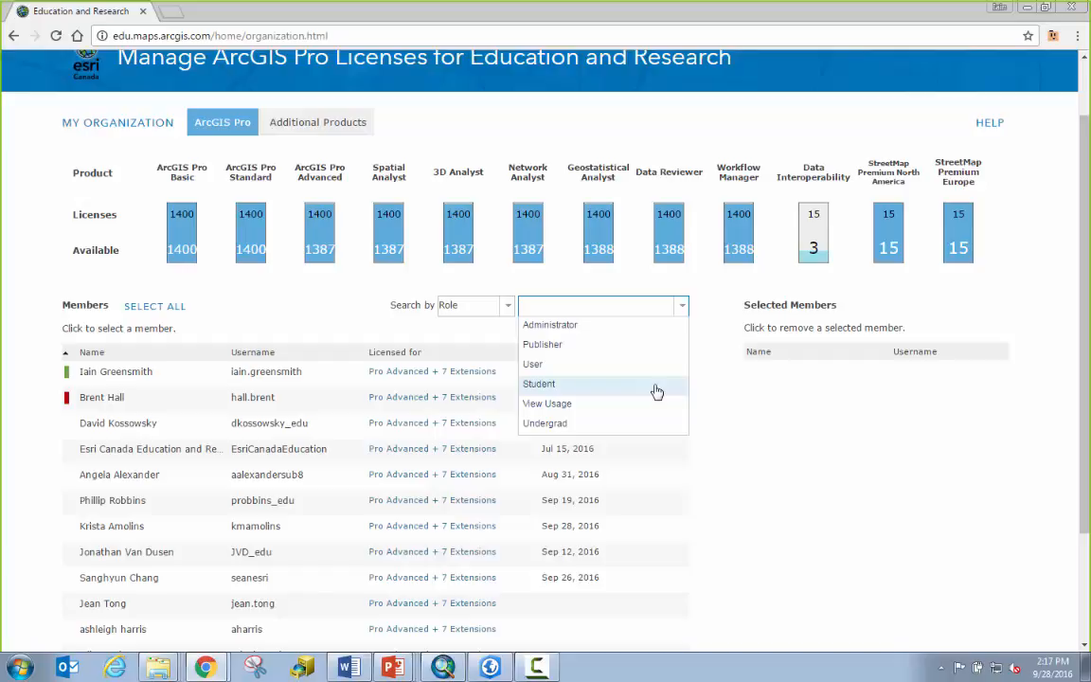
pyautogui.click(579, 389)
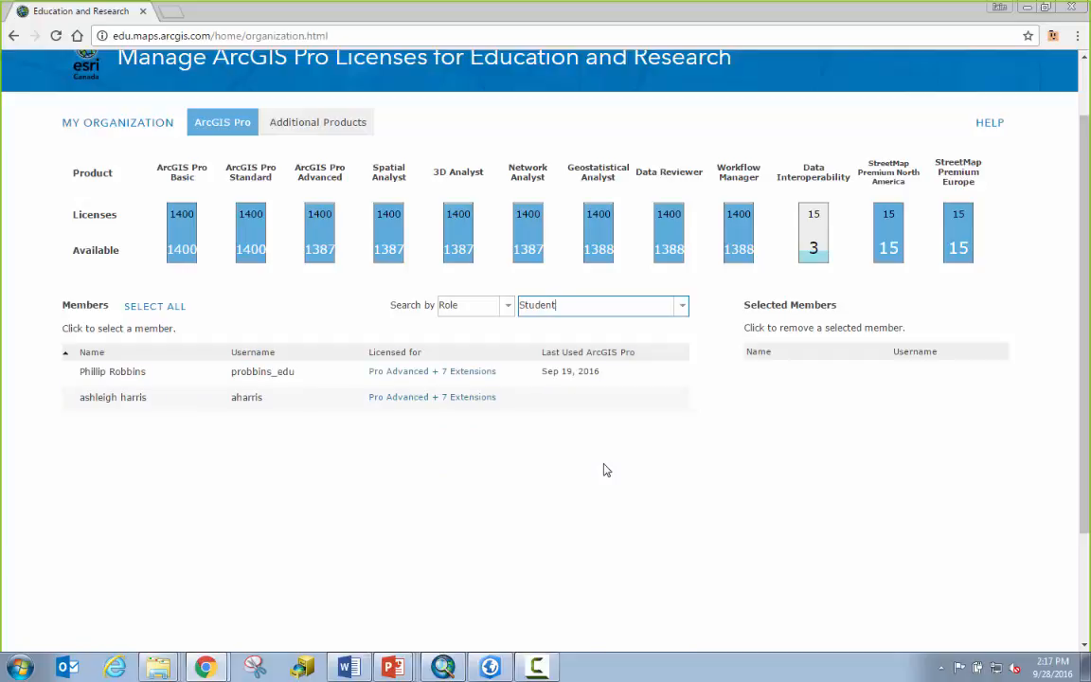
# Change the member search criterion to Group and look through the groups available for filtering
pyautogui.click(507, 306)
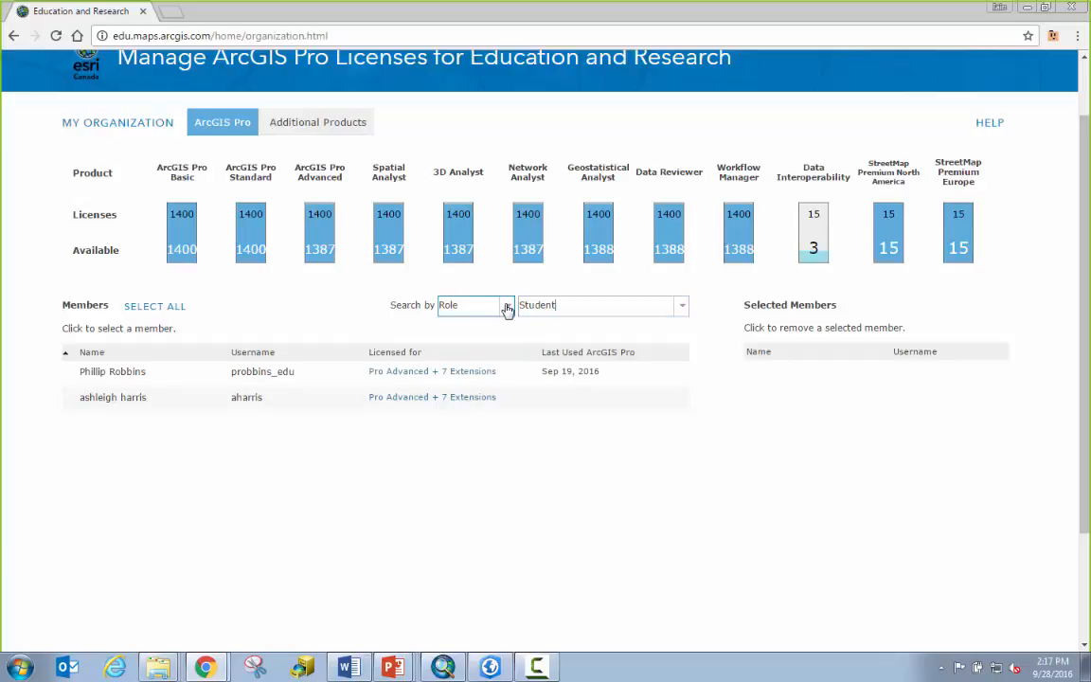
pyautogui.click(455, 365)
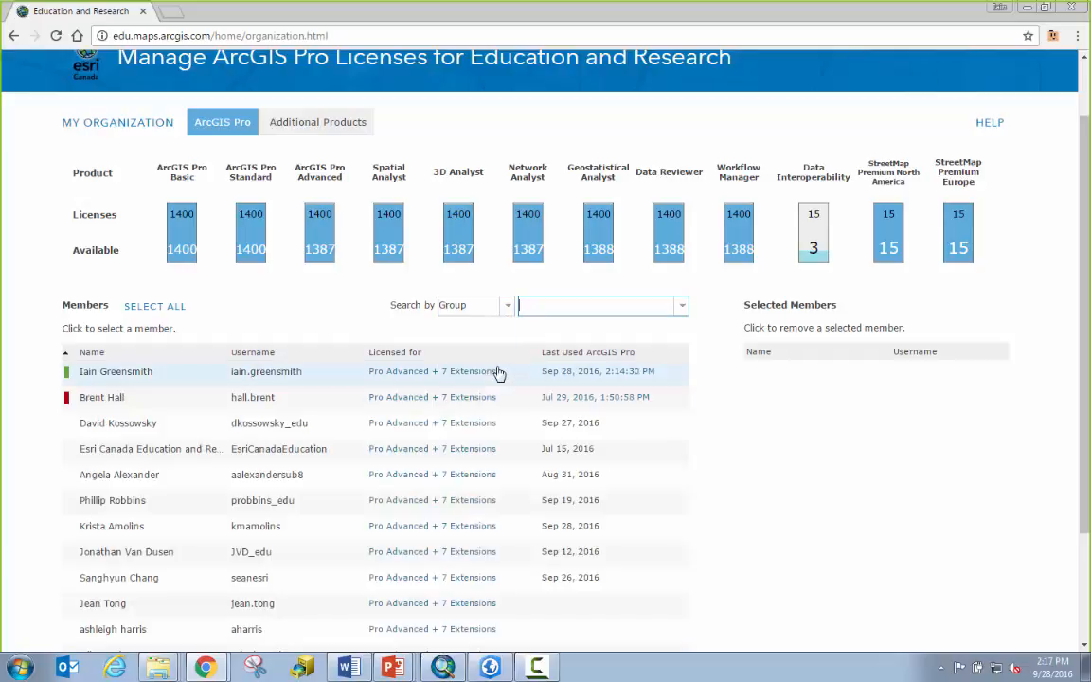
pyautogui.click(685, 311)
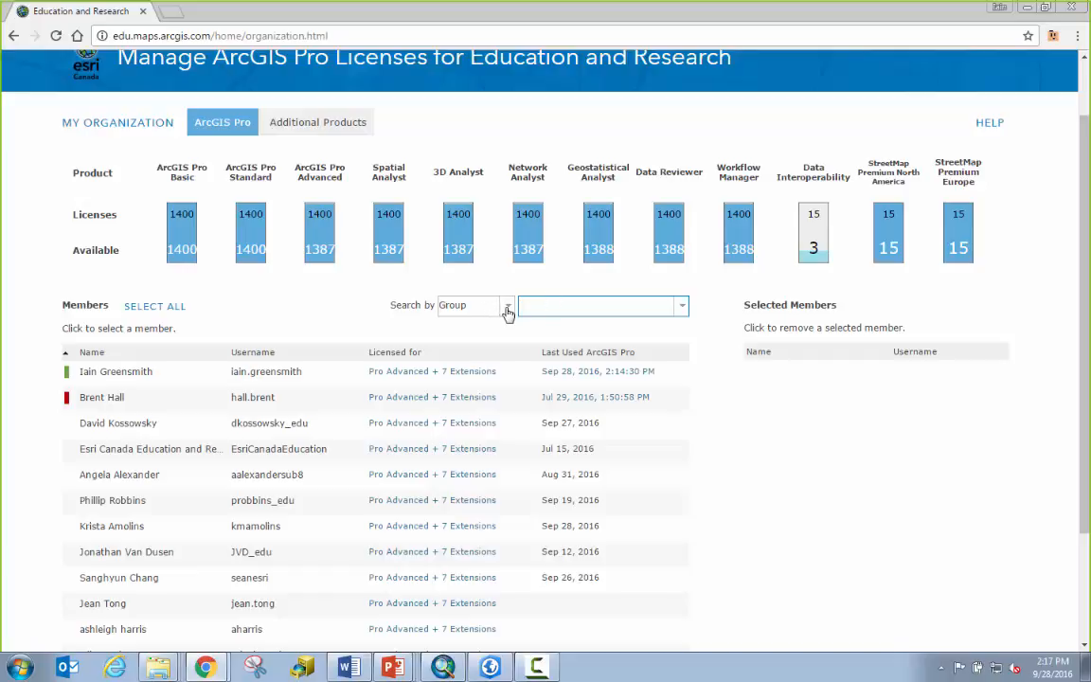
pyautogui.click(682, 306)
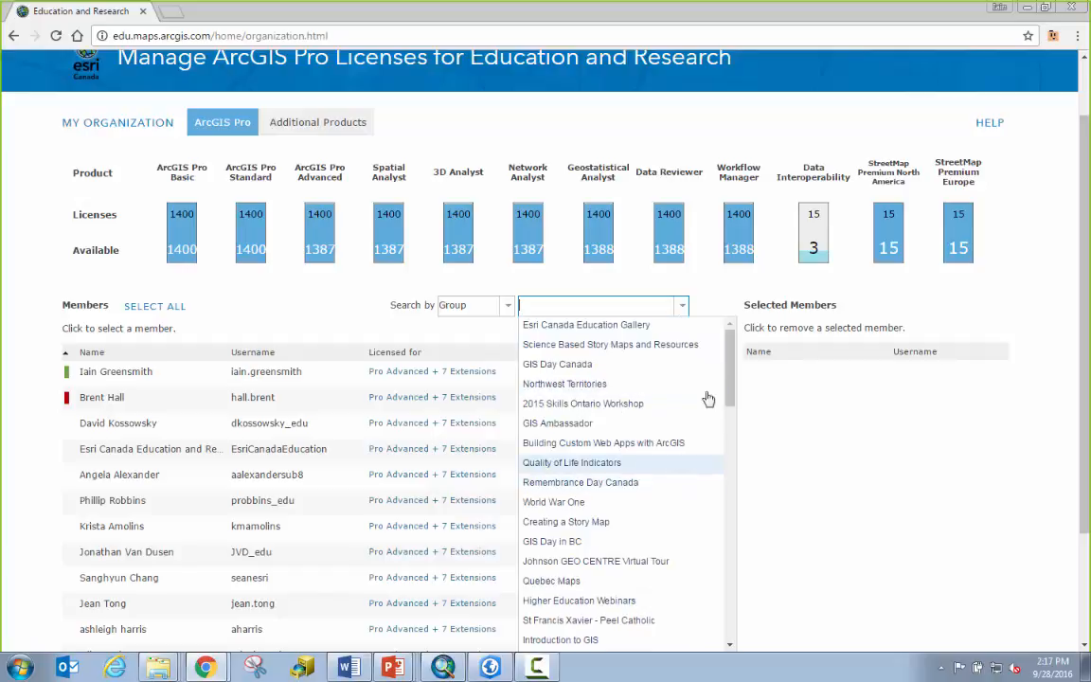
pyautogui.click(754, 377)
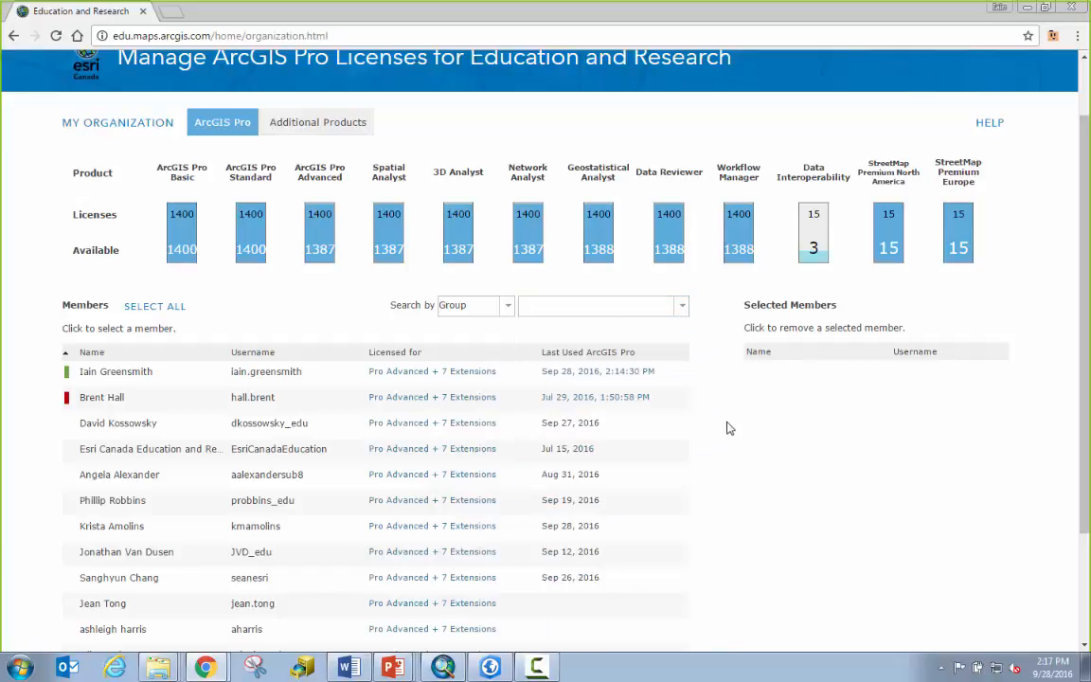
pyautogui.scroll(-2, 759, 482)
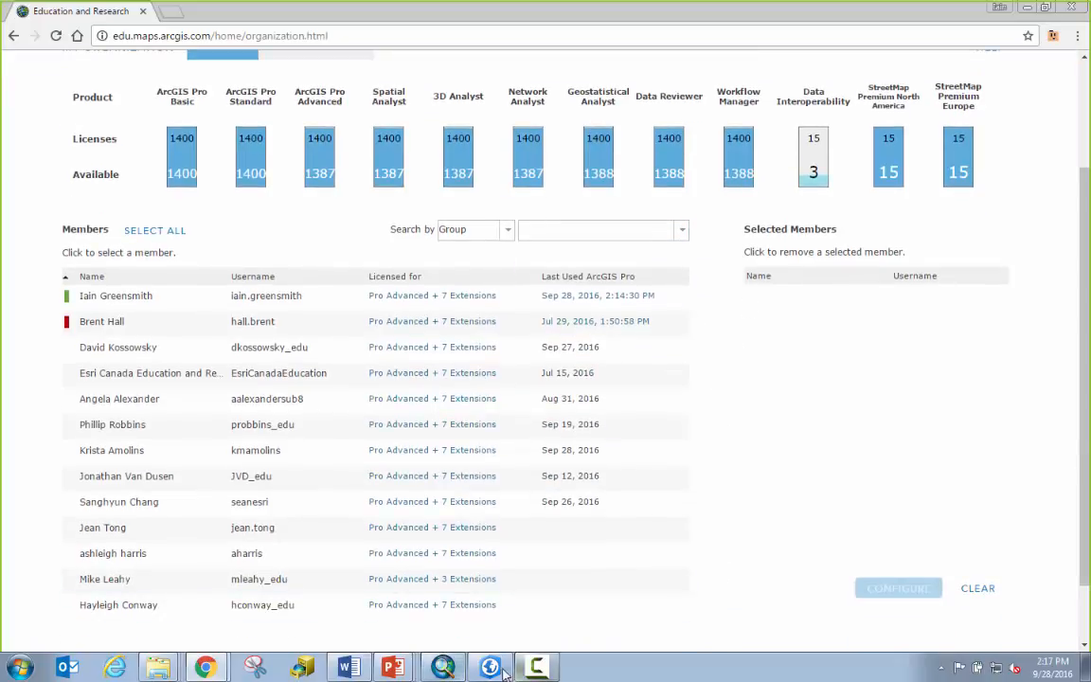
# Switch to ArcGIS Pro and create a blank project named Import_MPB in its own new folder
pyautogui.moveTo(492, 667)
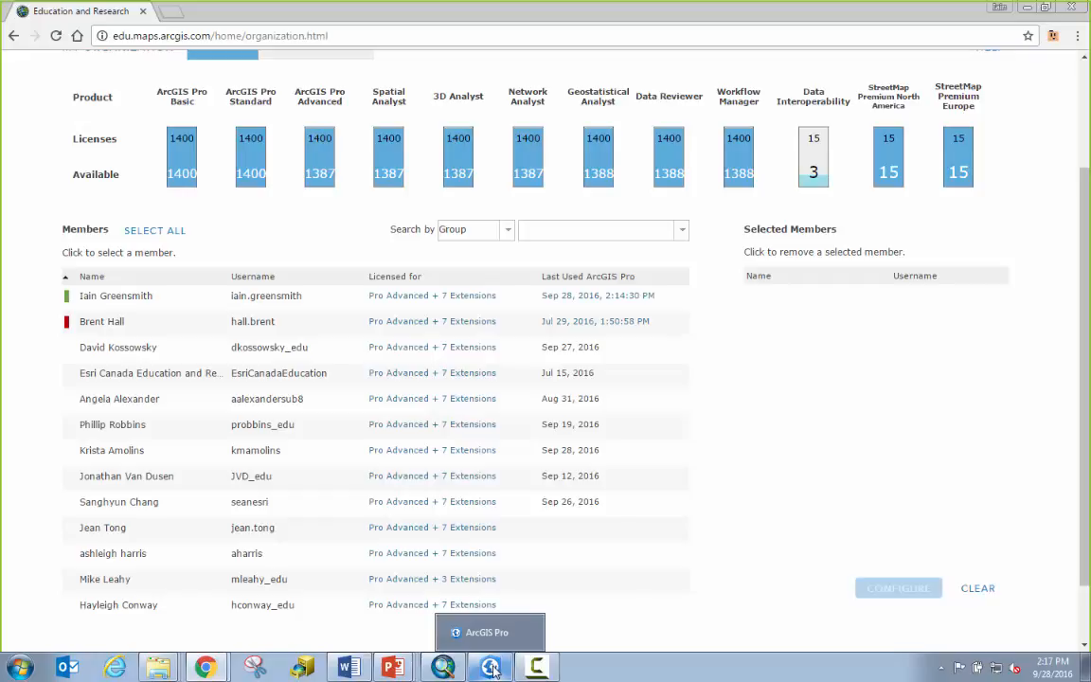
pyautogui.click(492, 668)
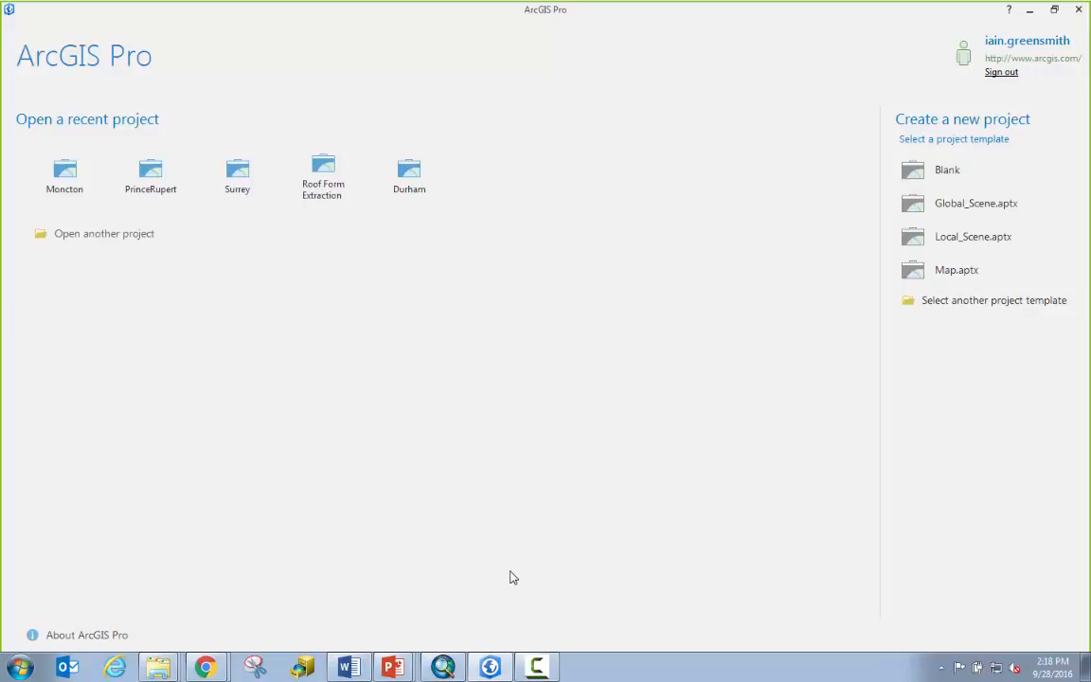
pyautogui.click(947, 171)
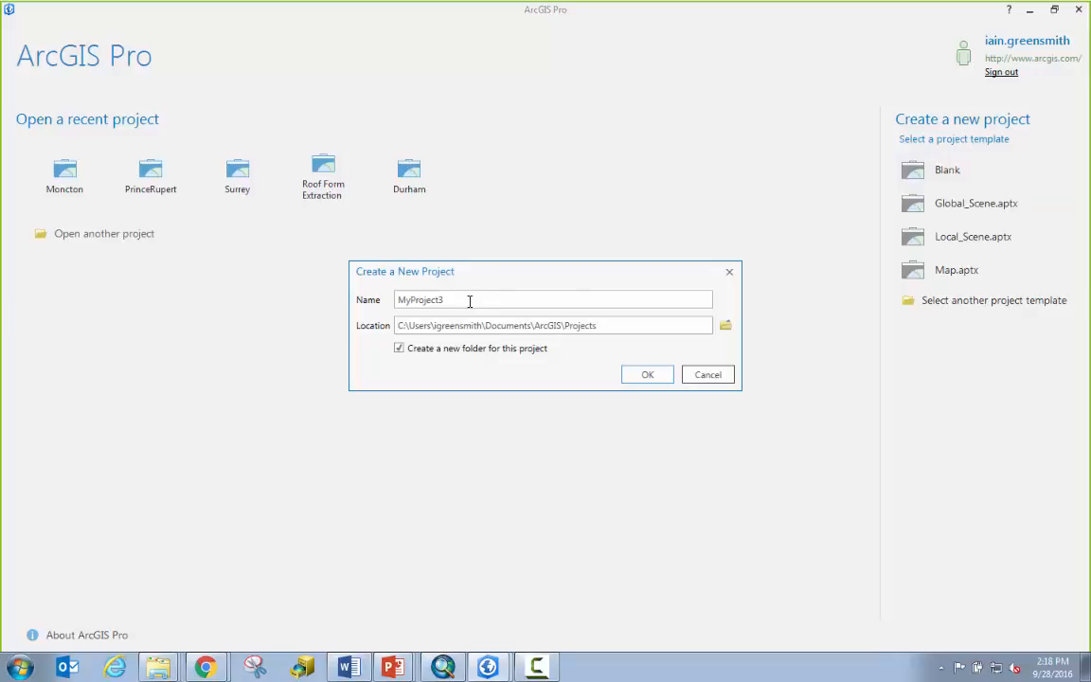
pyautogui.doubleClick(402, 299)
pyautogui.write('Import_MPB')
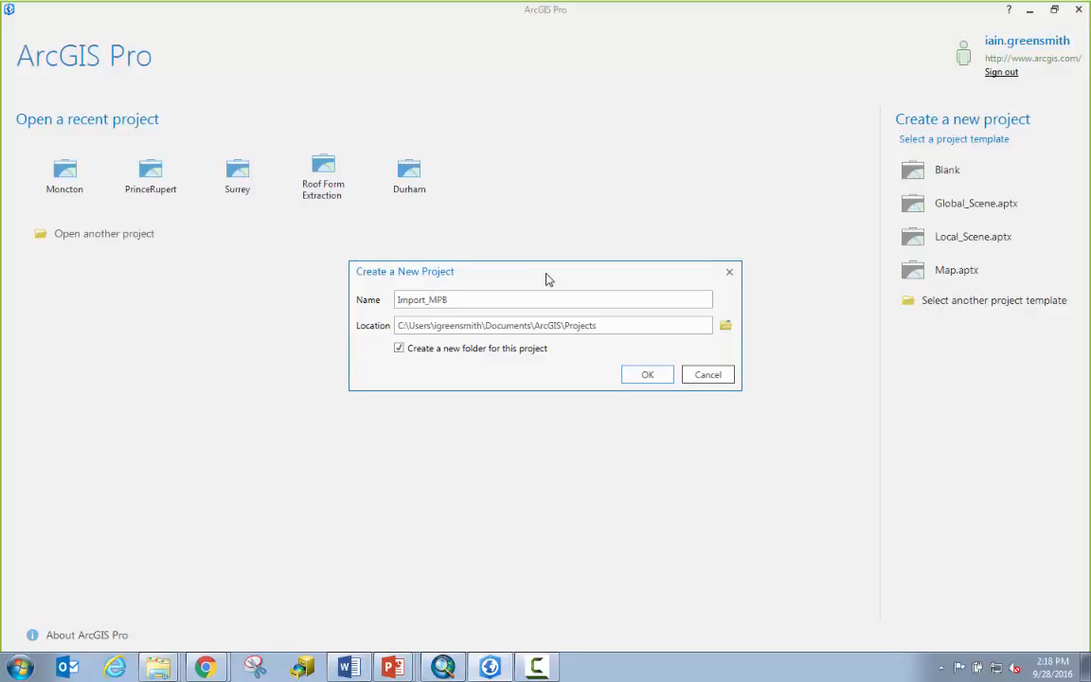
pyautogui.press('Return')
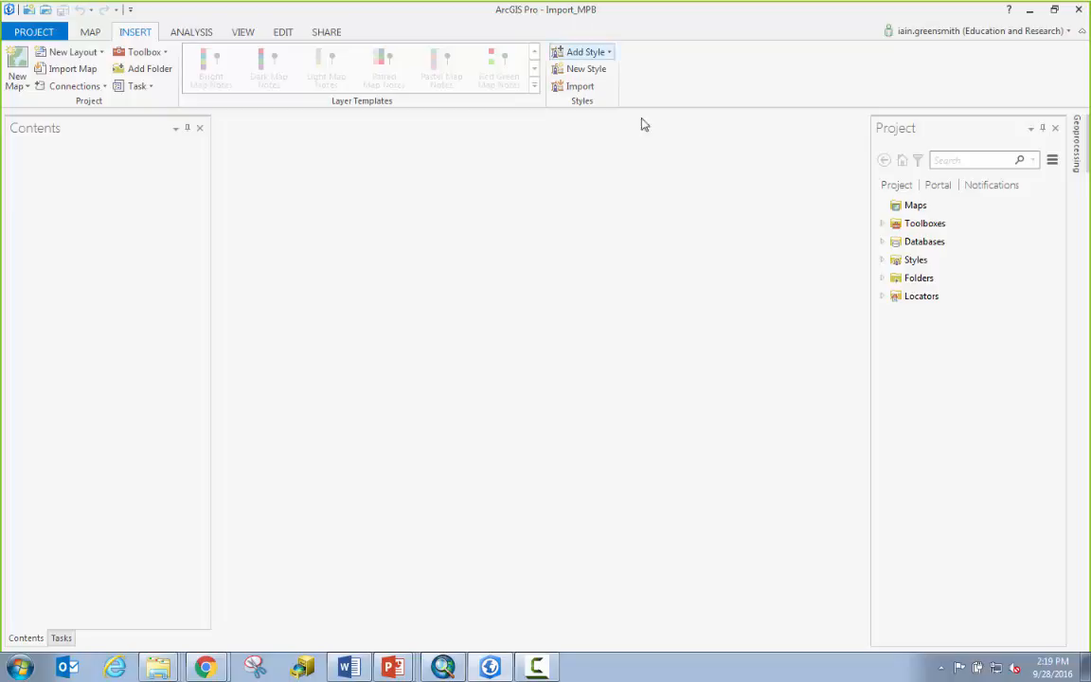
# Add a folder connection to the Pine_Beetle folder inside Demo on the Data (D:) drive
pyautogui.click(883, 284)
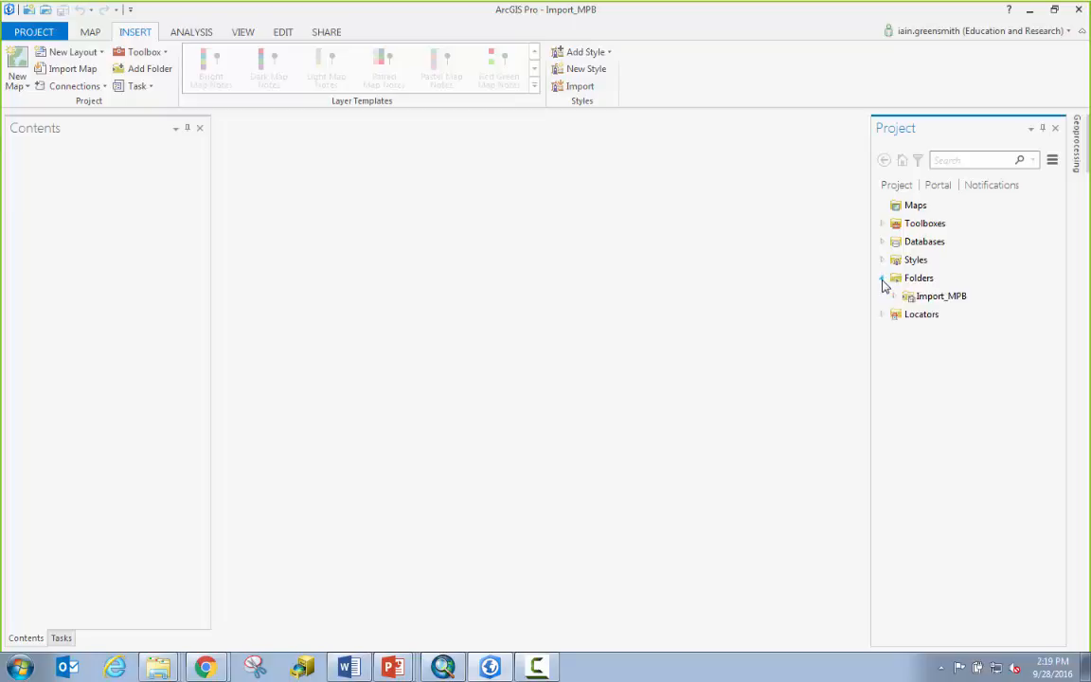
pyautogui.click(905, 284)
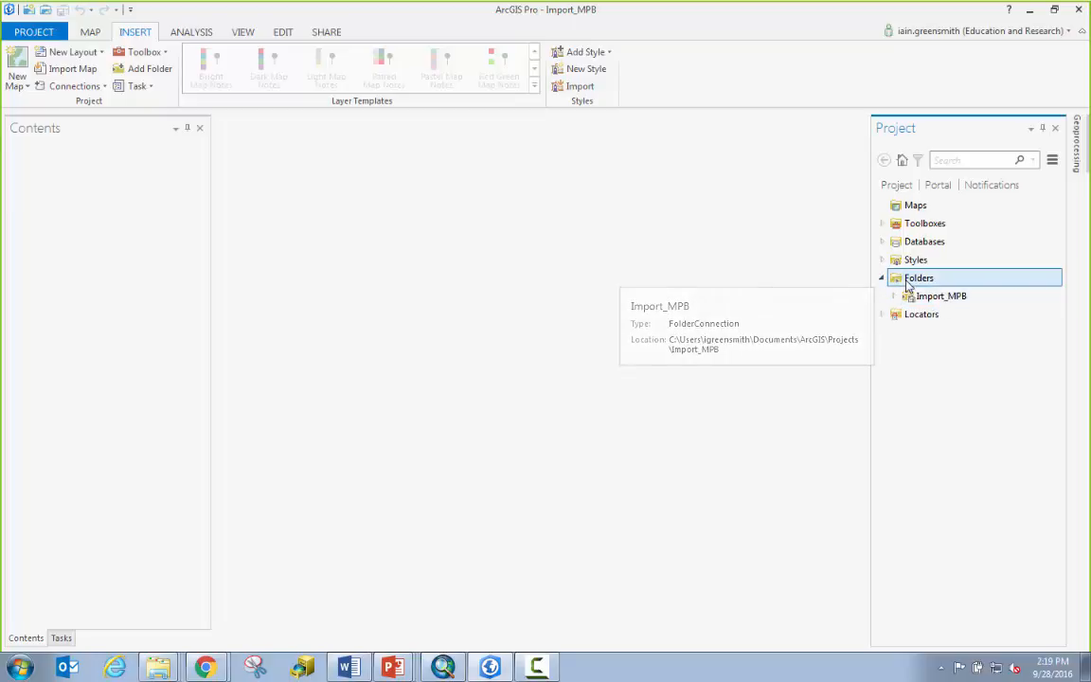
pyautogui.rightClick(907, 281)
pyautogui.click(919, 299)
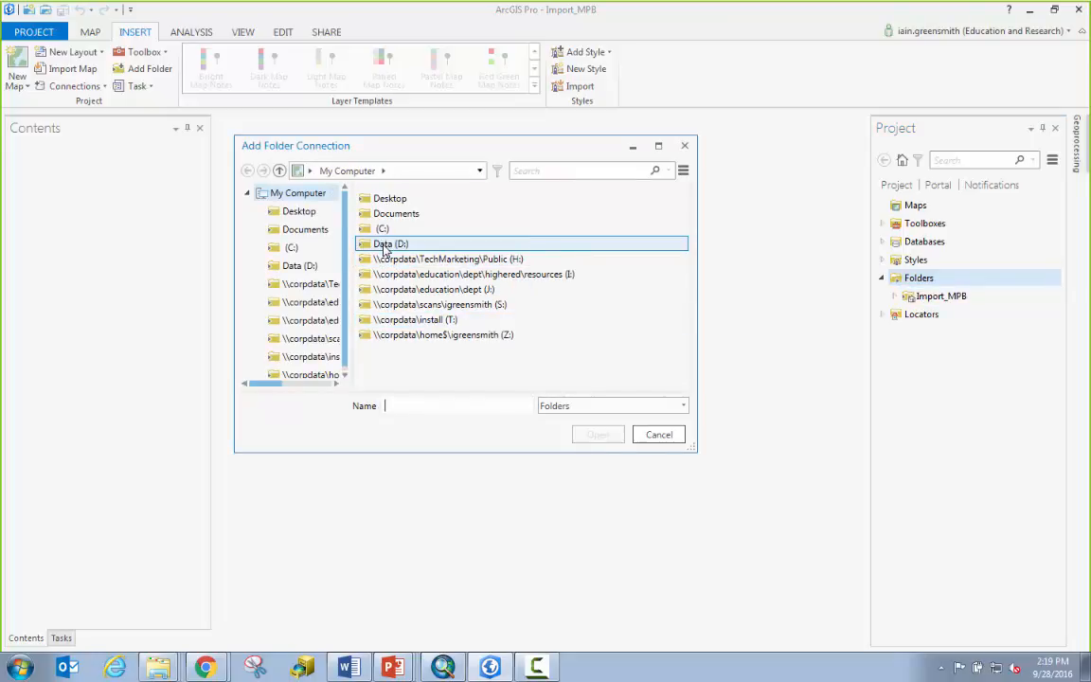
pyautogui.doubleClick(385, 246)
pyautogui.click(385, 293)
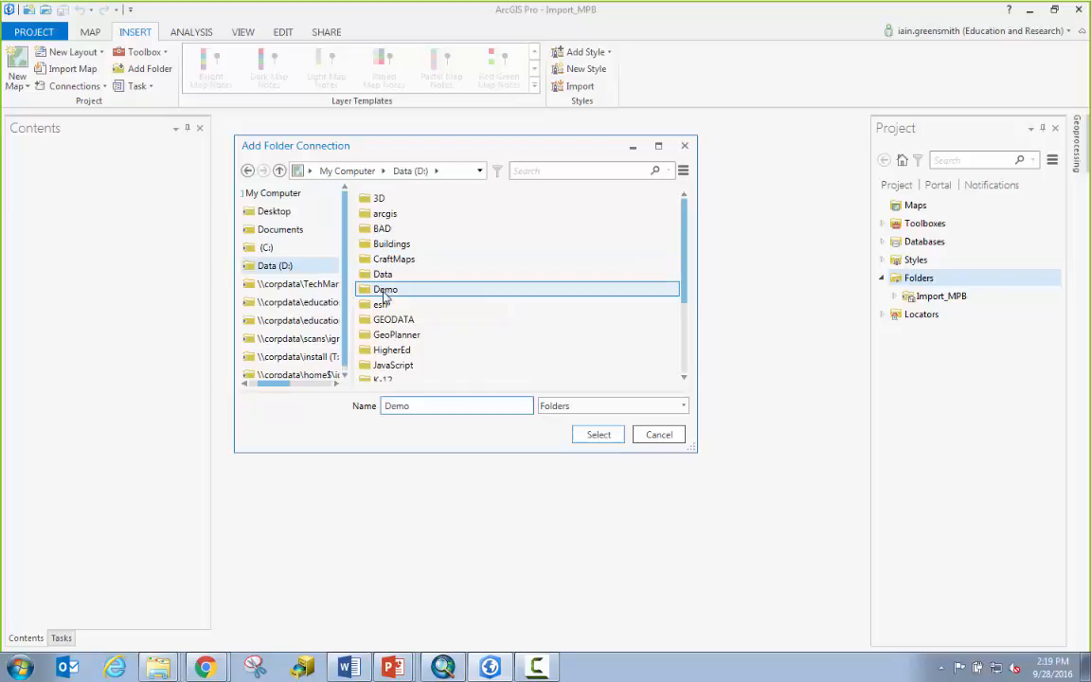
pyautogui.doubleClick(385, 290)
pyautogui.click(396, 228)
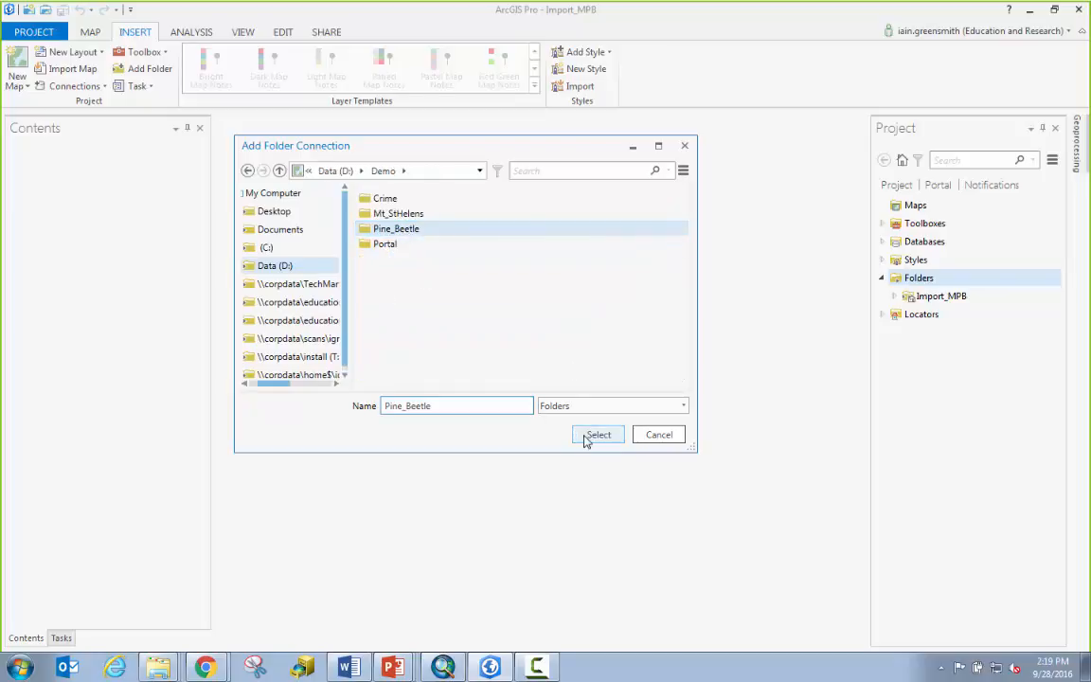
pyautogui.click(597, 435)
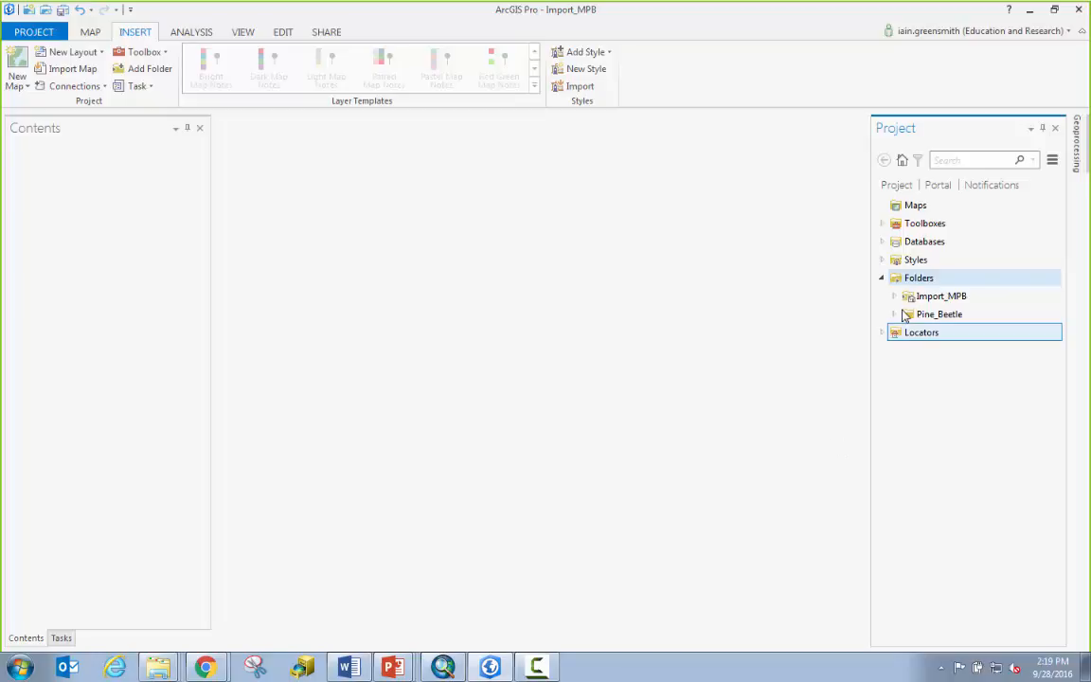
# Add the existing mpb_data.gdb geodatabase from the Pine_Beetle folder to the project's databases and expand it
pyautogui.click(881, 242)
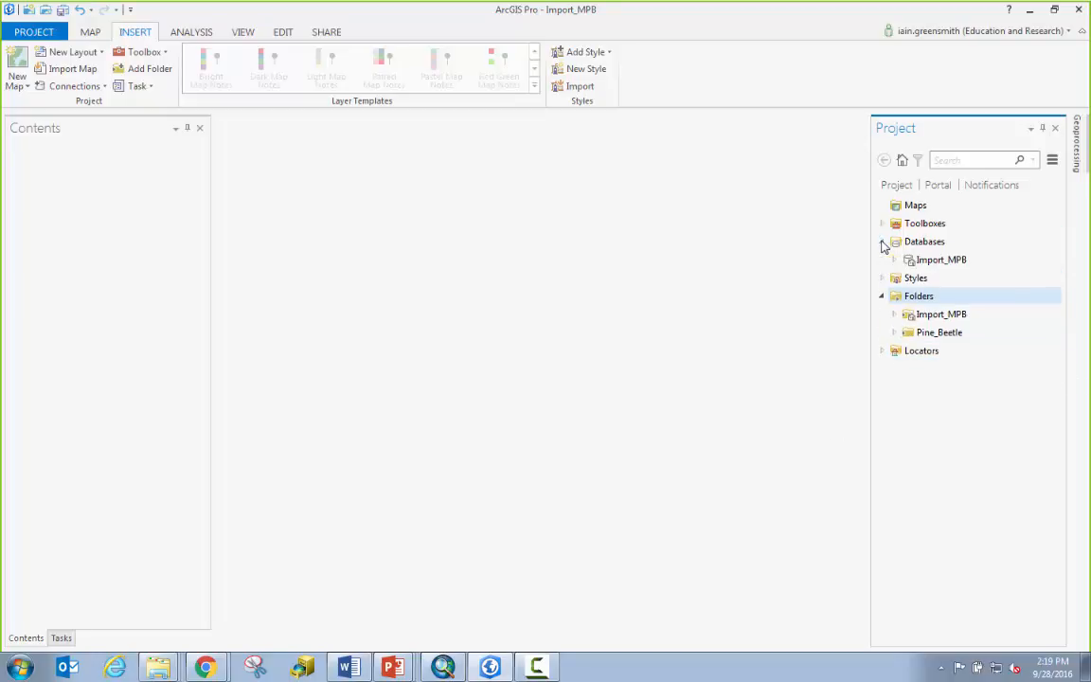
pyautogui.click(937, 262)
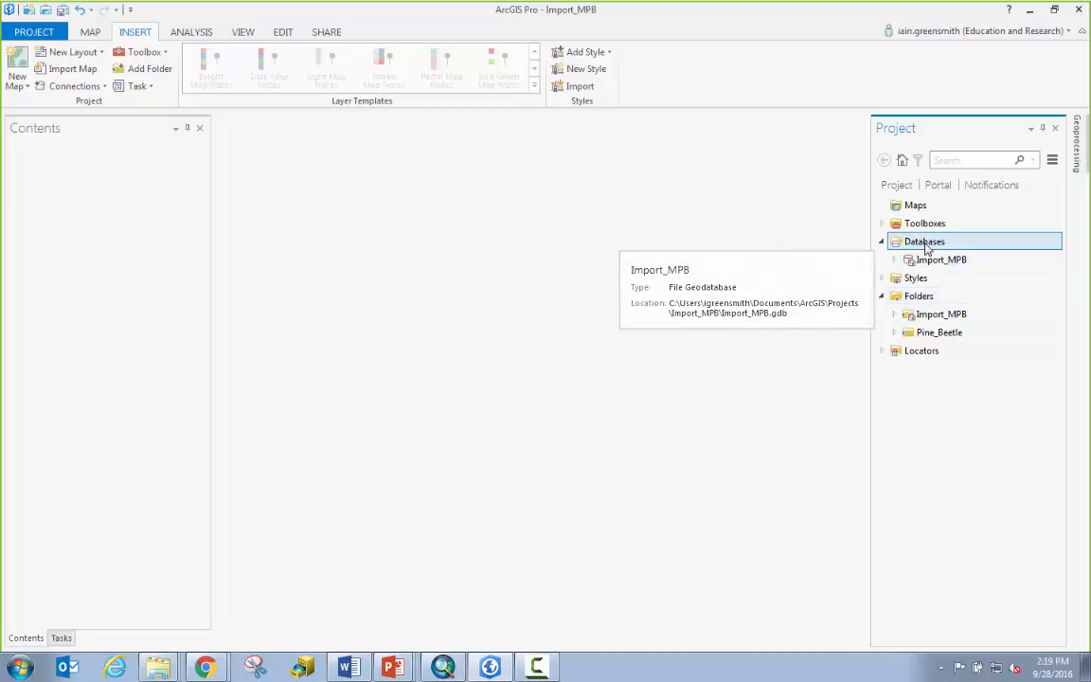
pyautogui.rightClick(924, 243)
pyautogui.click(941, 253)
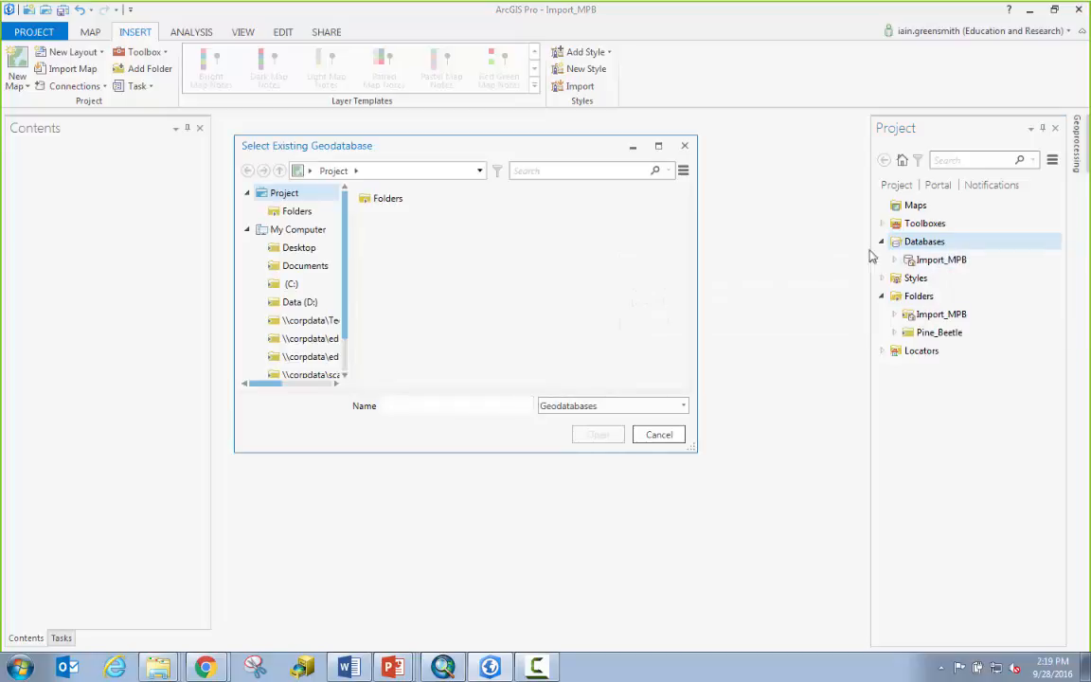
pyautogui.click(408, 206)
pyautogui.doubleClick(408, 207)
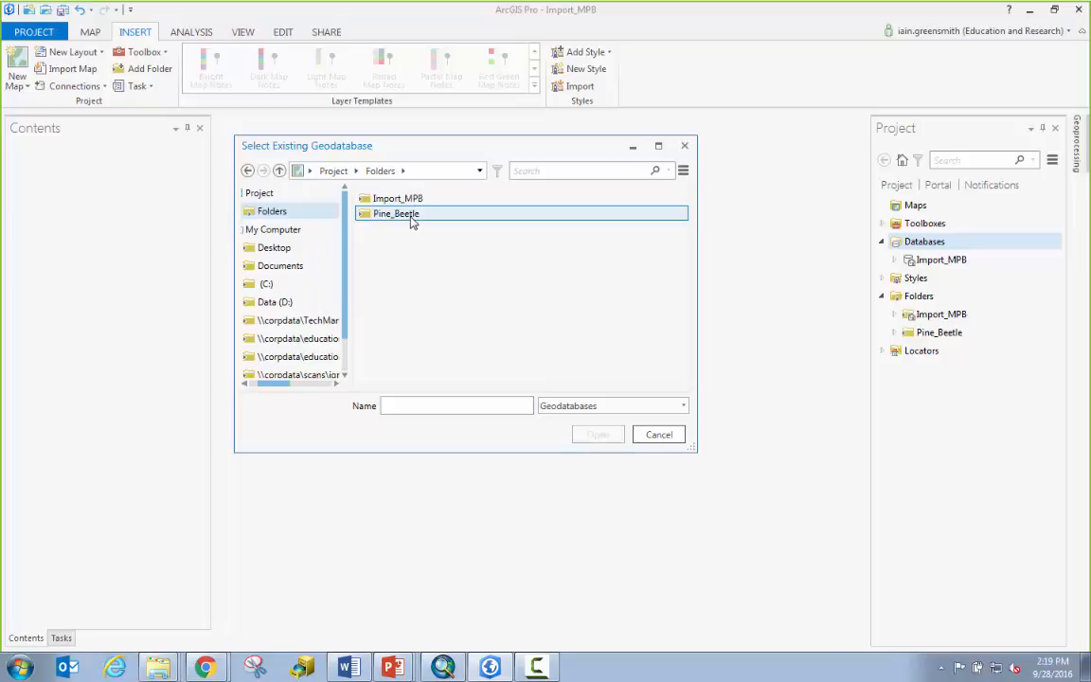
pyautogui.doubleClick(409, 217)
pyautogui.click(407, 218)
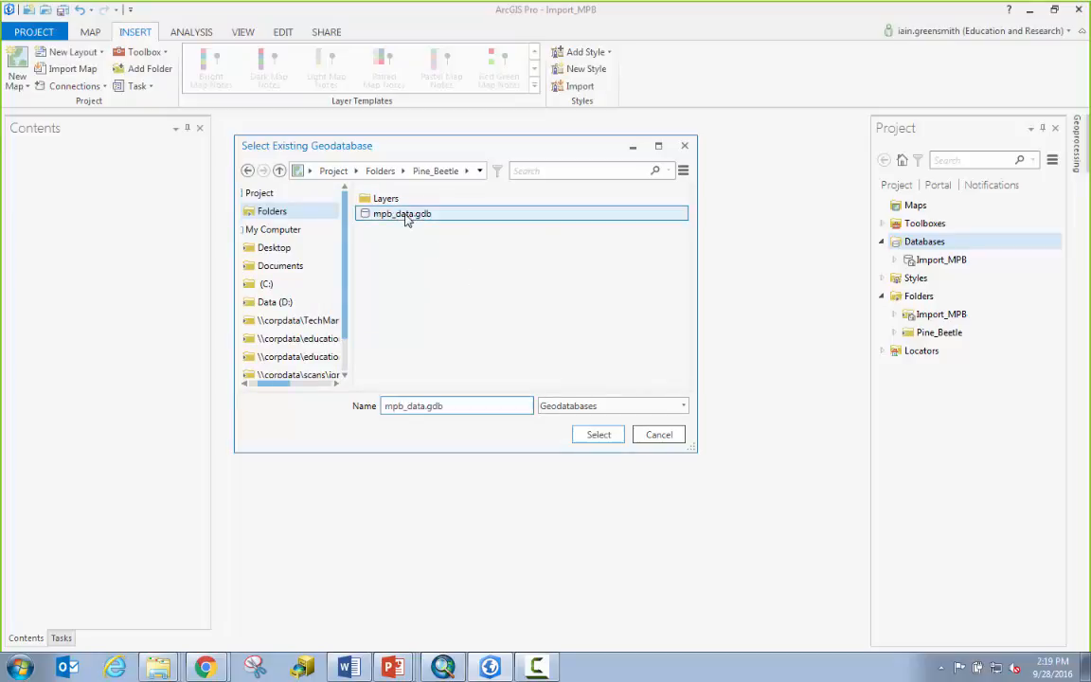
pyautogui.click(599, 435)
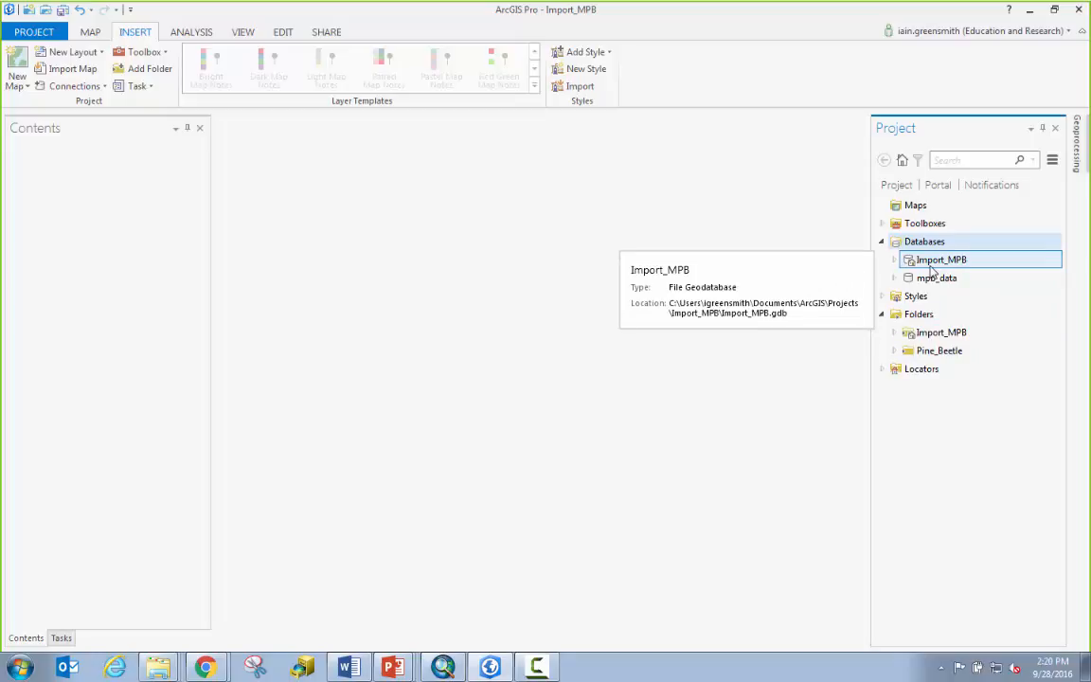
pyautogui.click(894, 278)
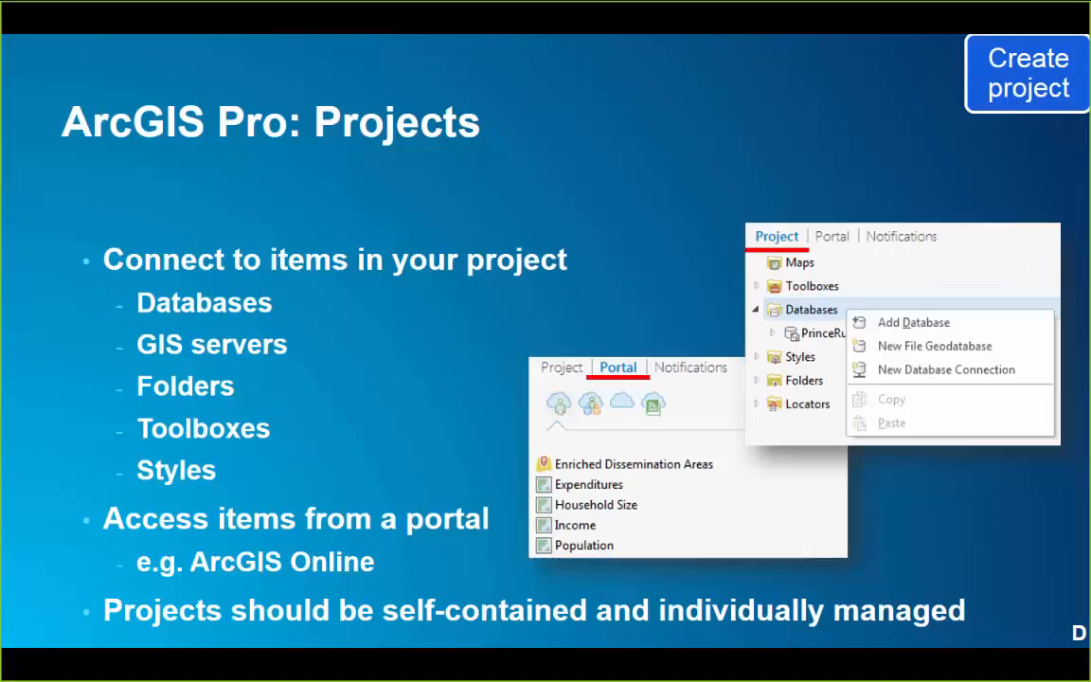
pyautogui.press('Right')
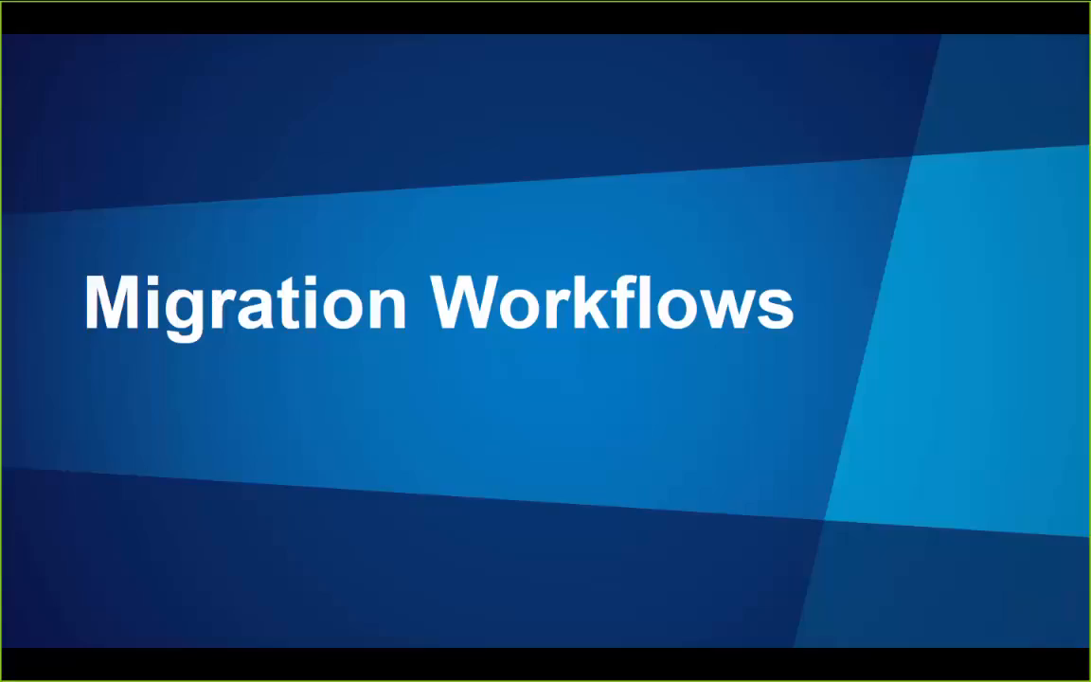
pyautogui.press('Right')
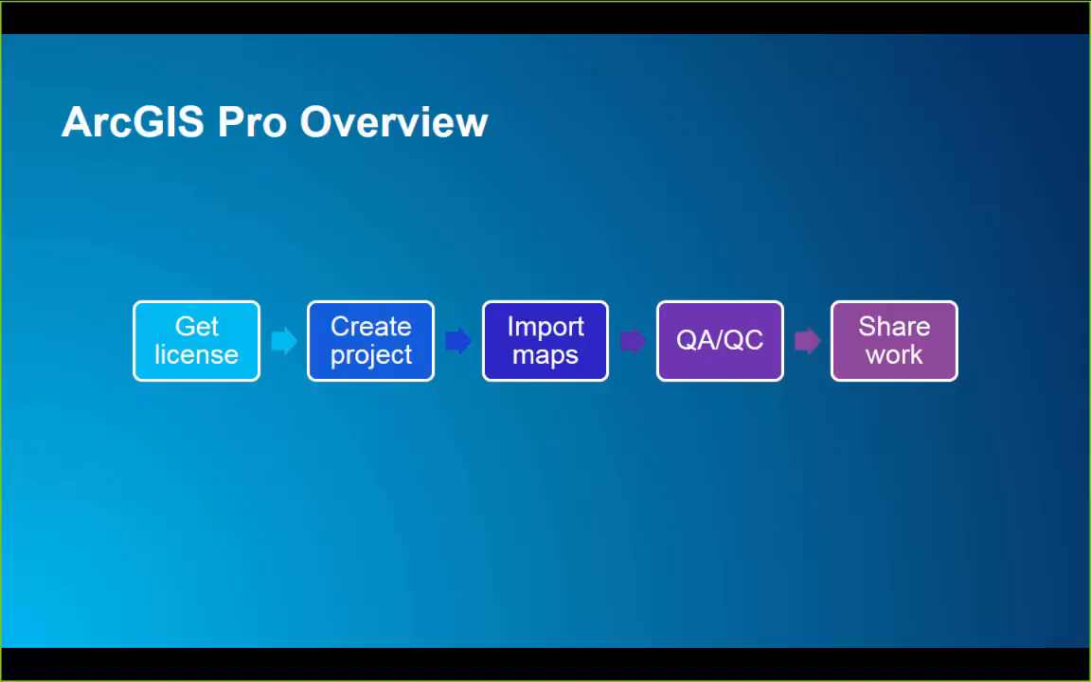
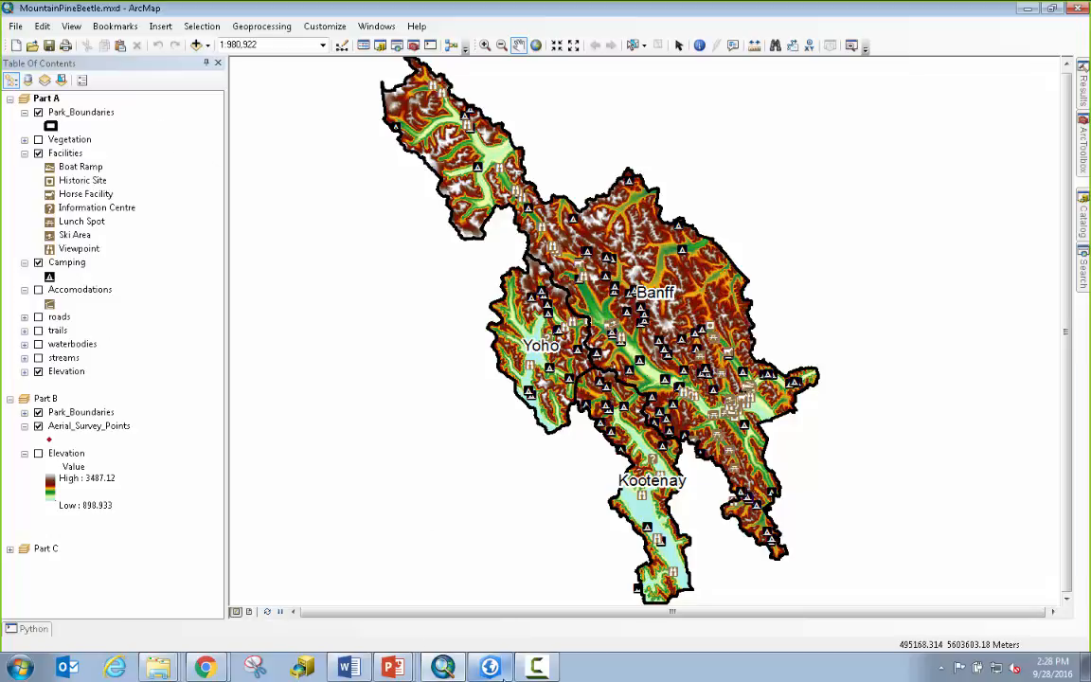
# Switch to ArcGIS Pro and import the MountainPineBeetle.mxd map document from the Demo\Pine_Beetle folder on Data (D:) into the project
pyautogui.click(504, 671)
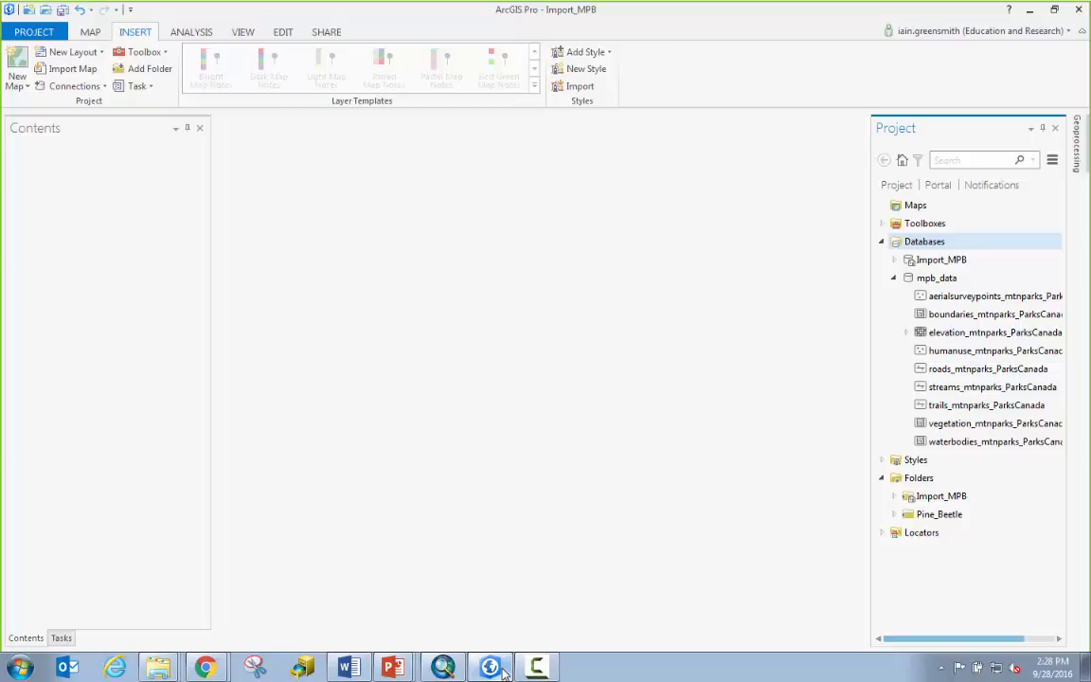
pyautogui.click(82, 76)
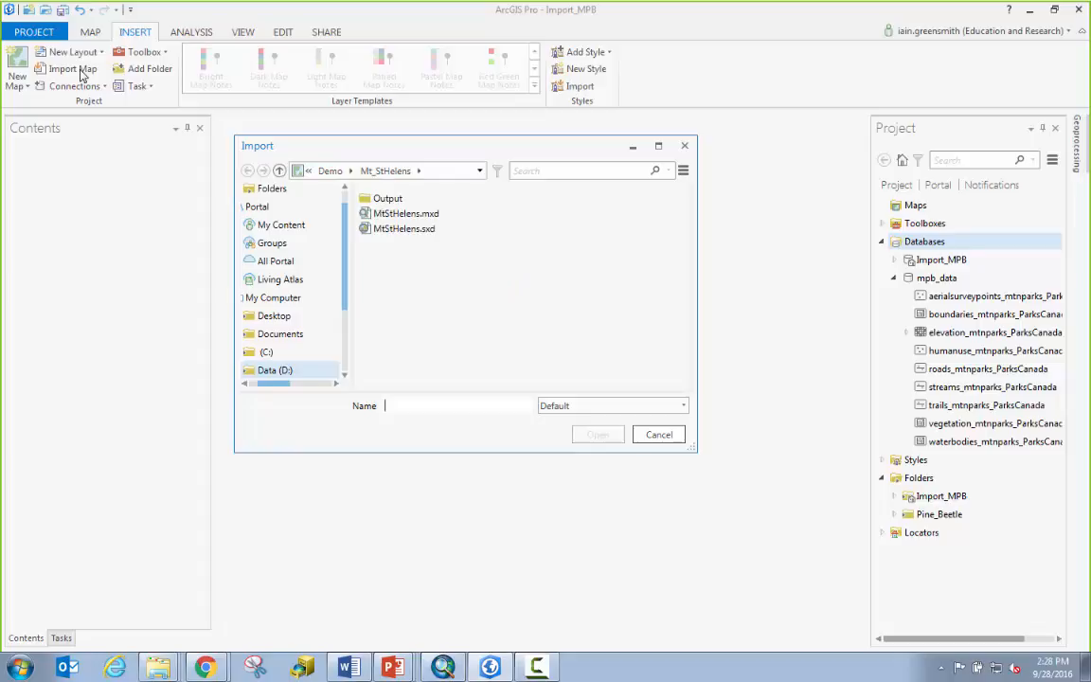
pyautogui.click(329, 171)
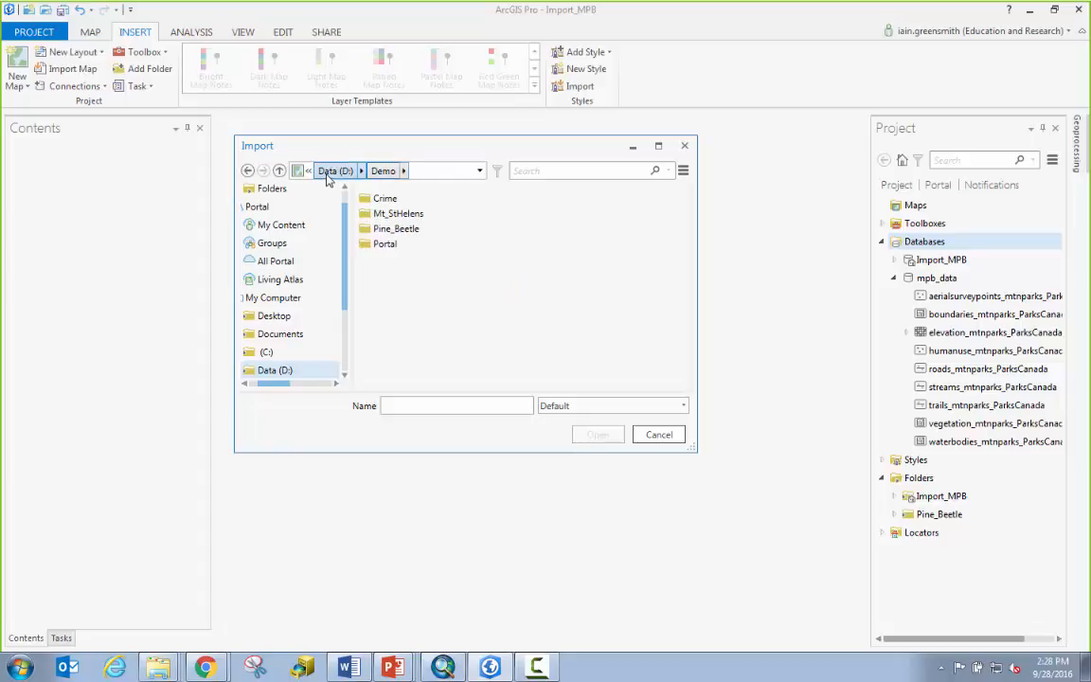
pyautogui.click(408, 231)
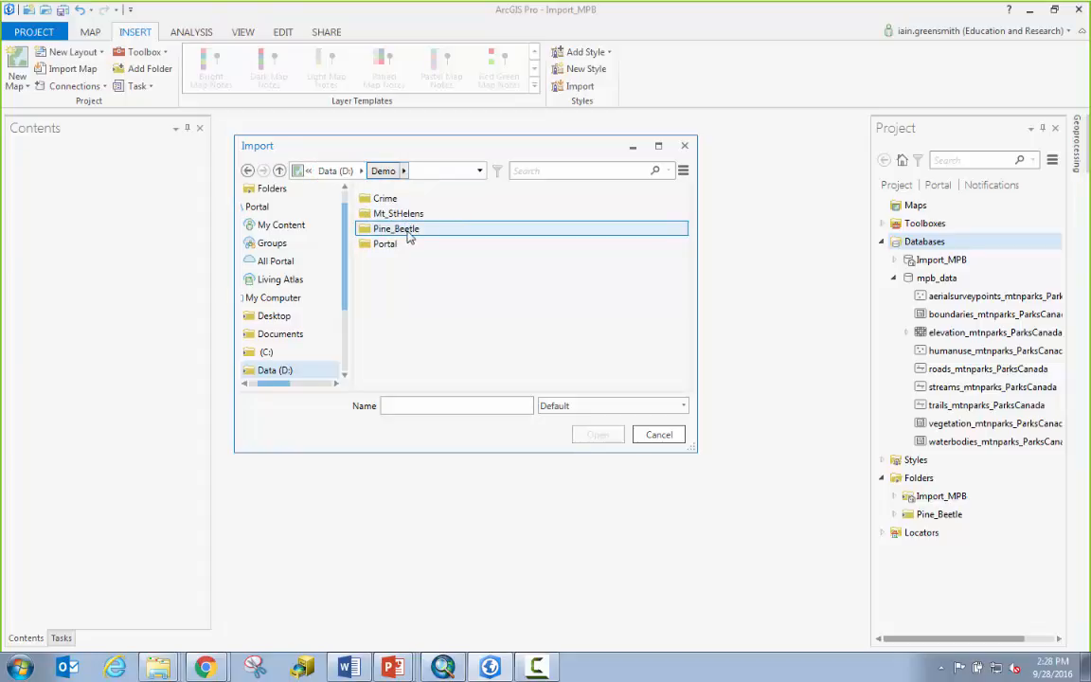
pyautogui.doubleClick(409, 231)
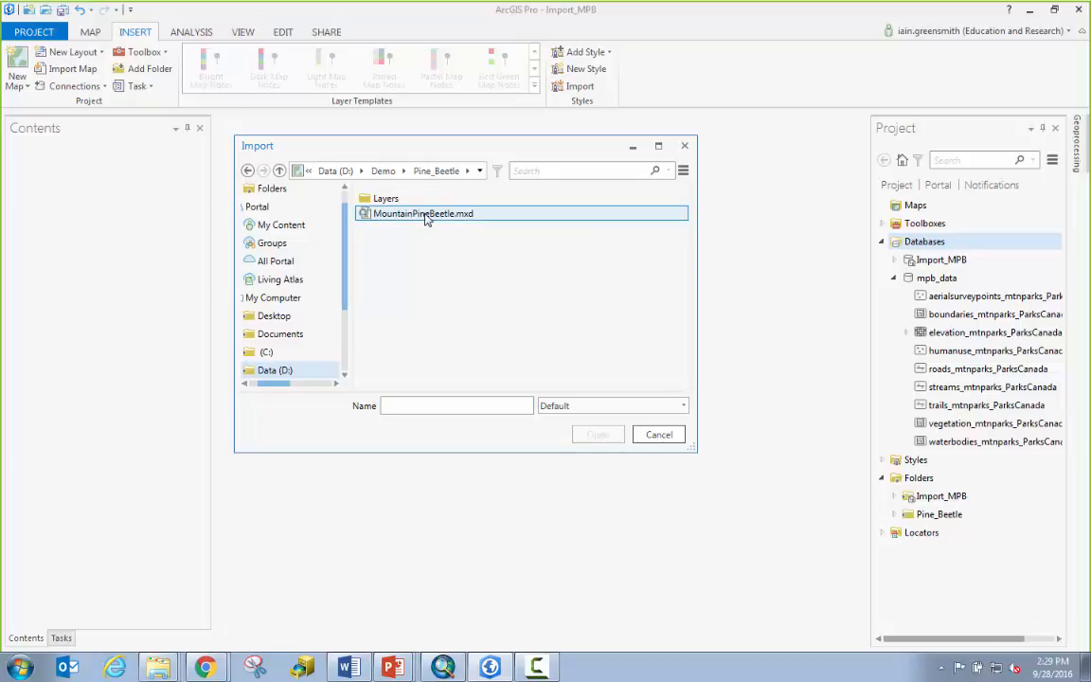
pyautogui.click(425, 217)
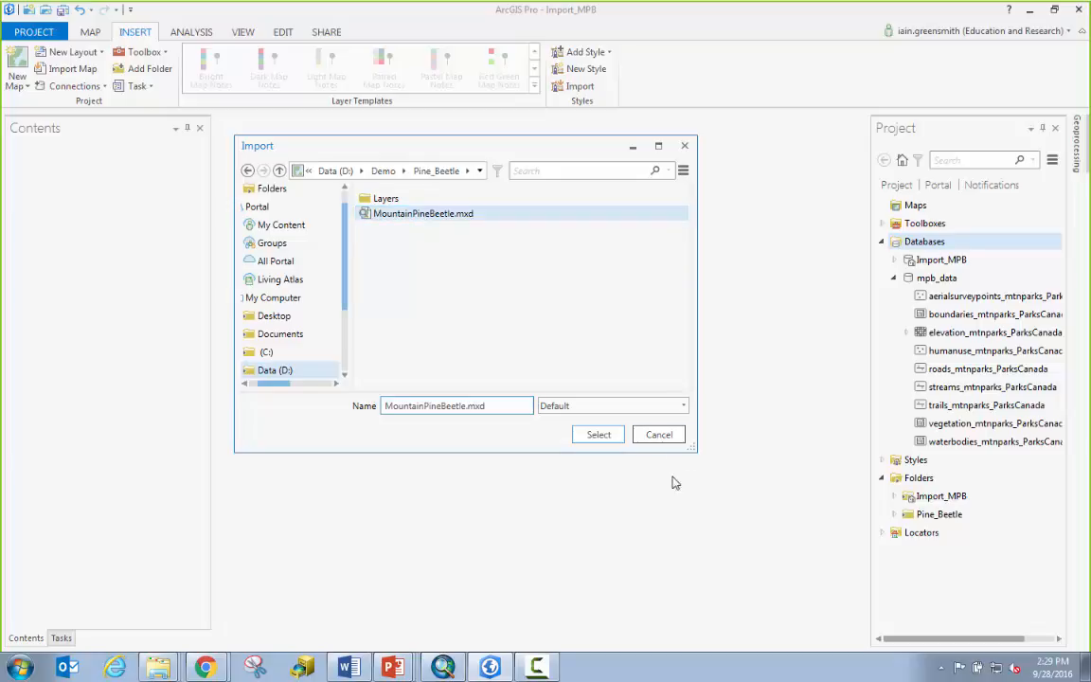
pyautogui.click(599, 435)
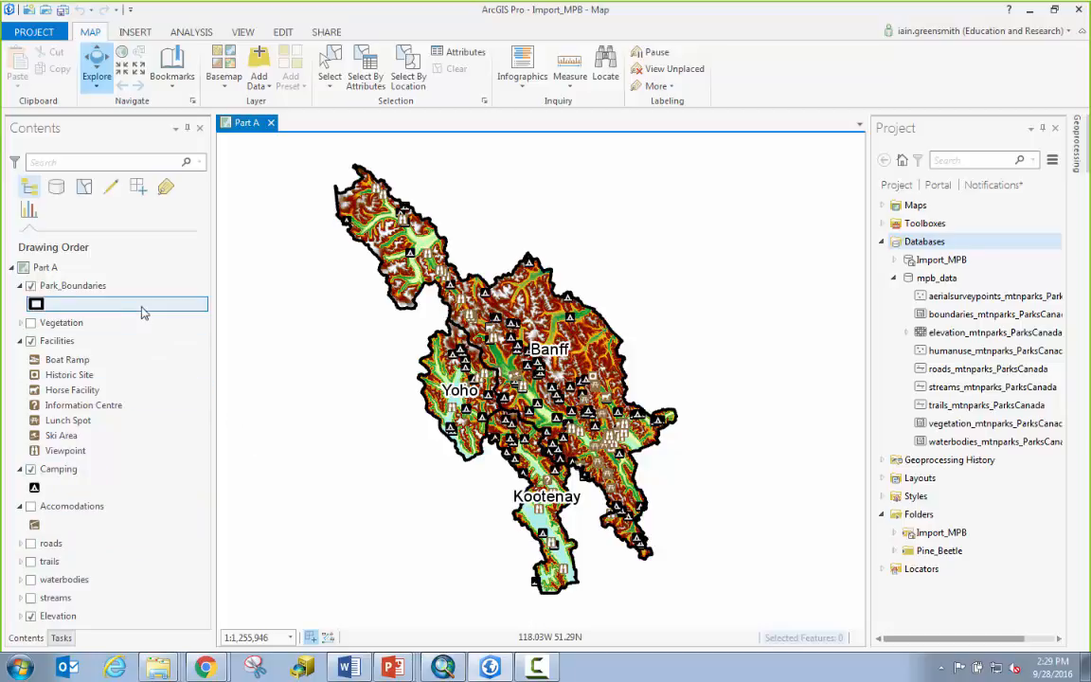
pyautogui.click(90, 269)
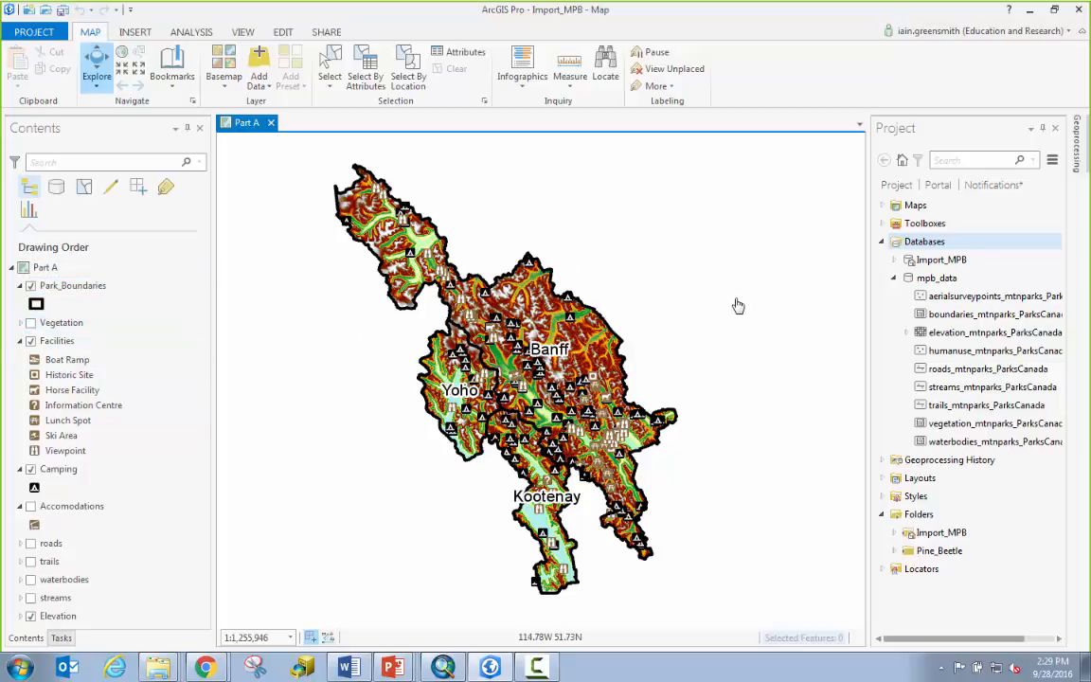
# Expand the project's maps and open the imported Part B map in its own view
pyautogui.click(883, 206)
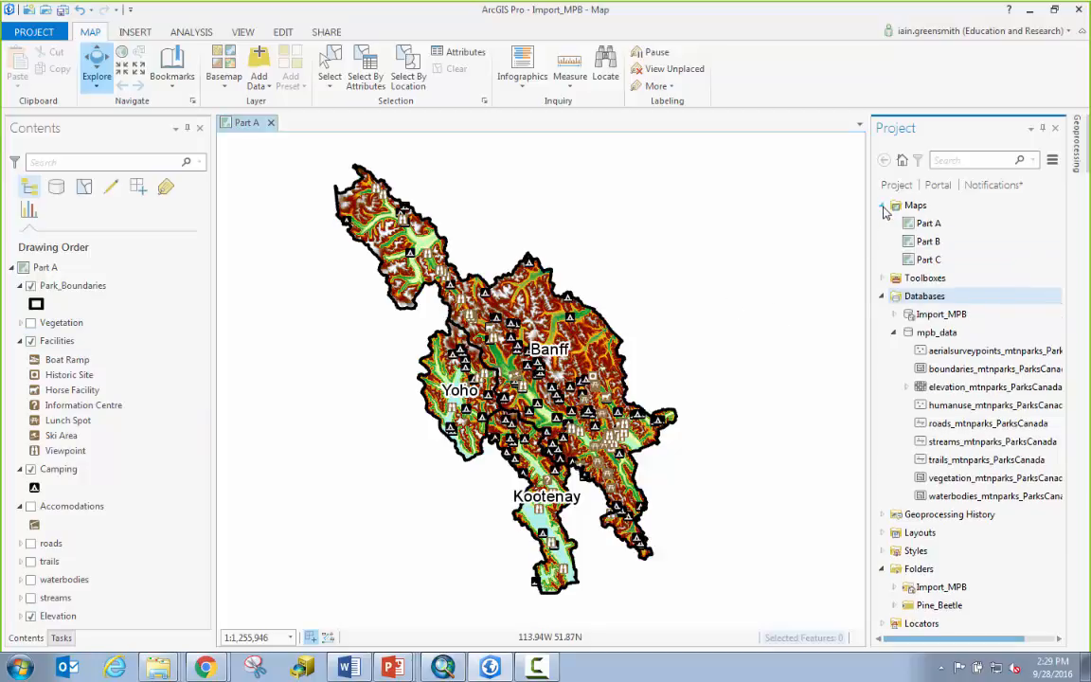
pyautogui.rightClick(919, 244)
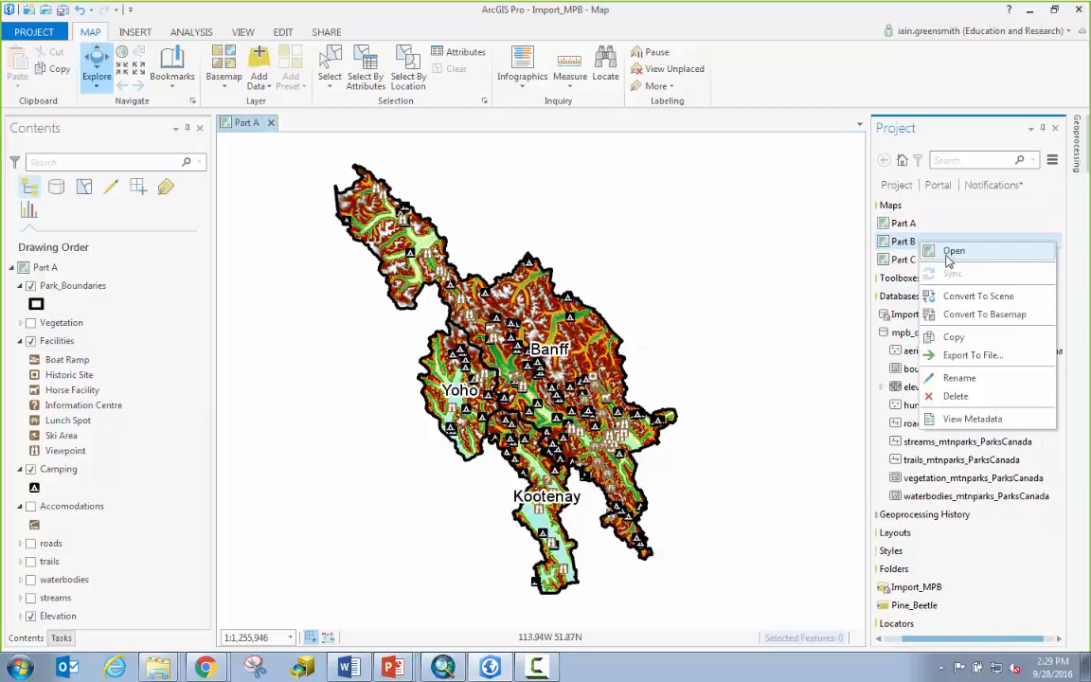
pyautogui.click(951, 249)
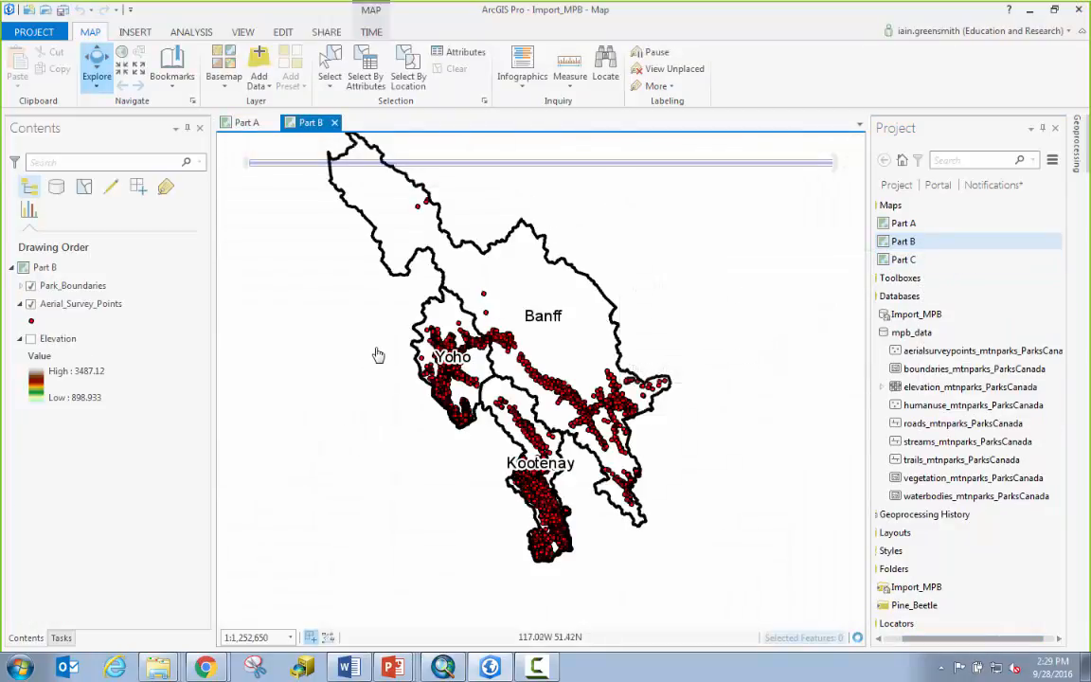
pyautogui.moveTo(377, 354); pyautogui.dragTo(386, 388)
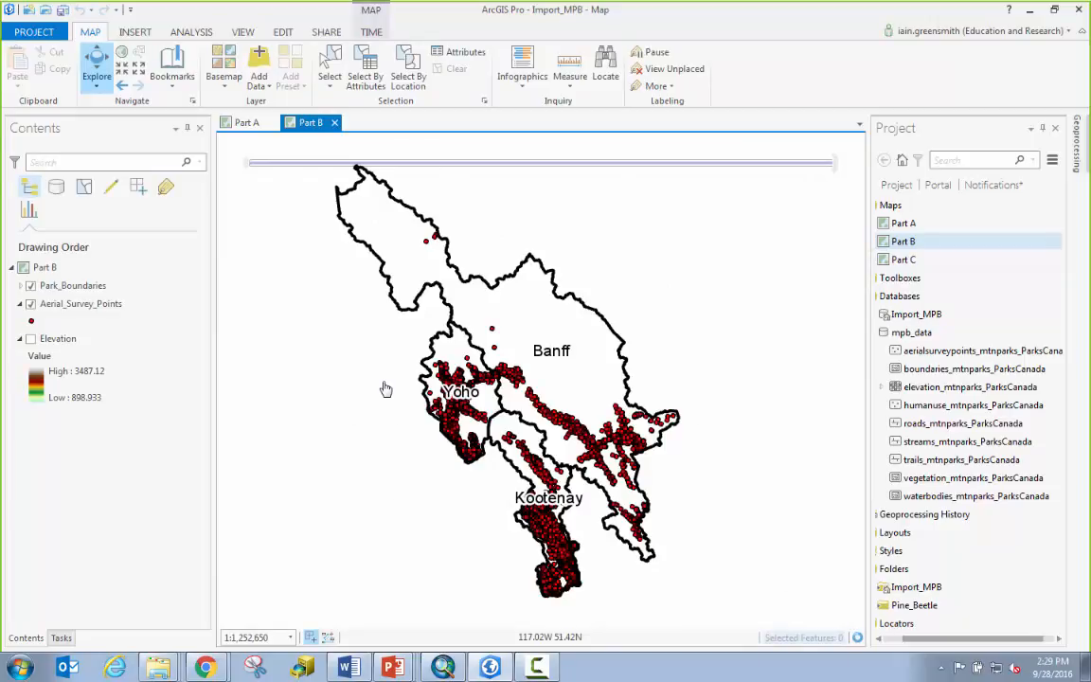
# Play the time animation of the aerial survey points in the Part B map and pause it partway
pyautogui.moveTo(542, 153)
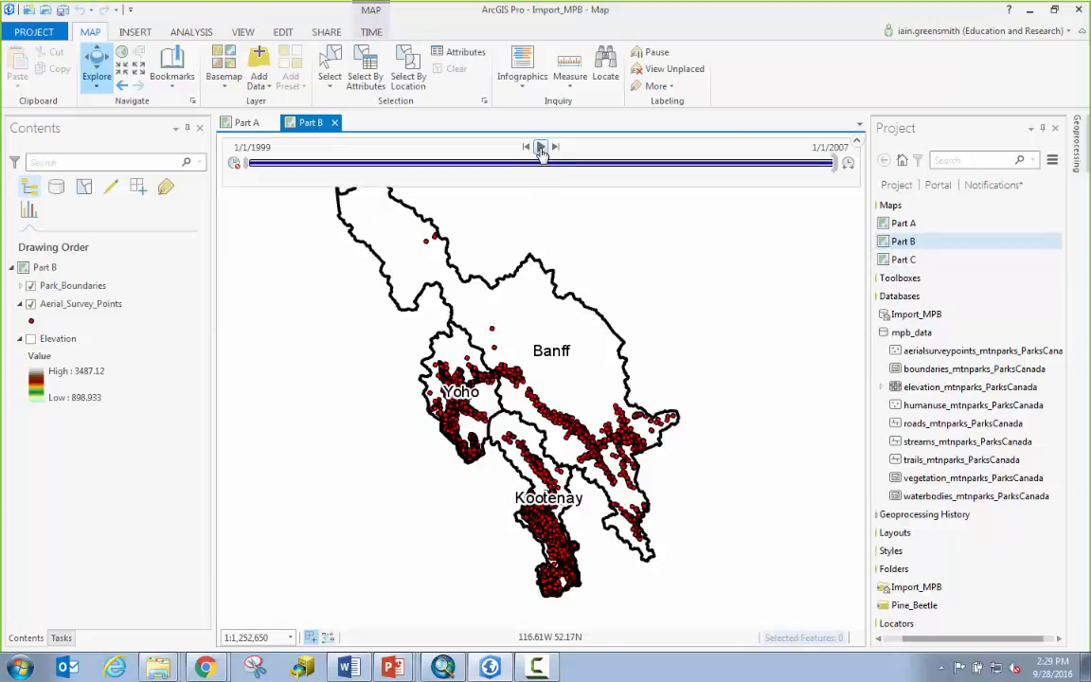
pyautogui.click(540, 149)
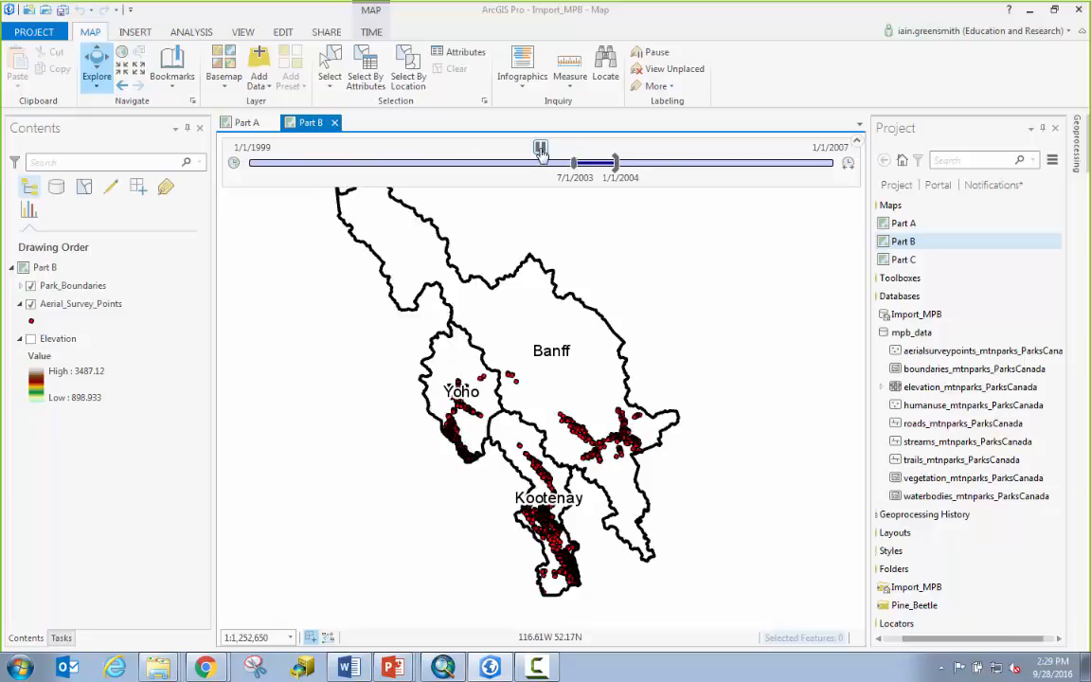
pyautogui.click(541, 149)
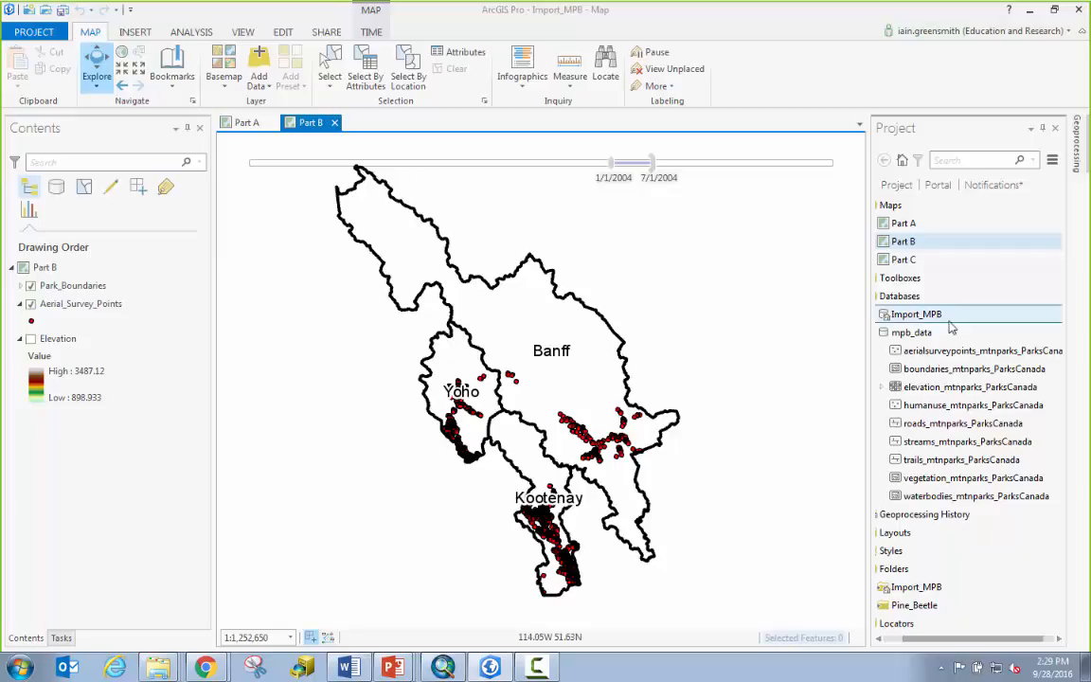
# Check the project notifications, view the import results report for MountainPineBeetle.mxd, then close the report and return to ArcGIS Pro
pyautogui.click(995, 185)
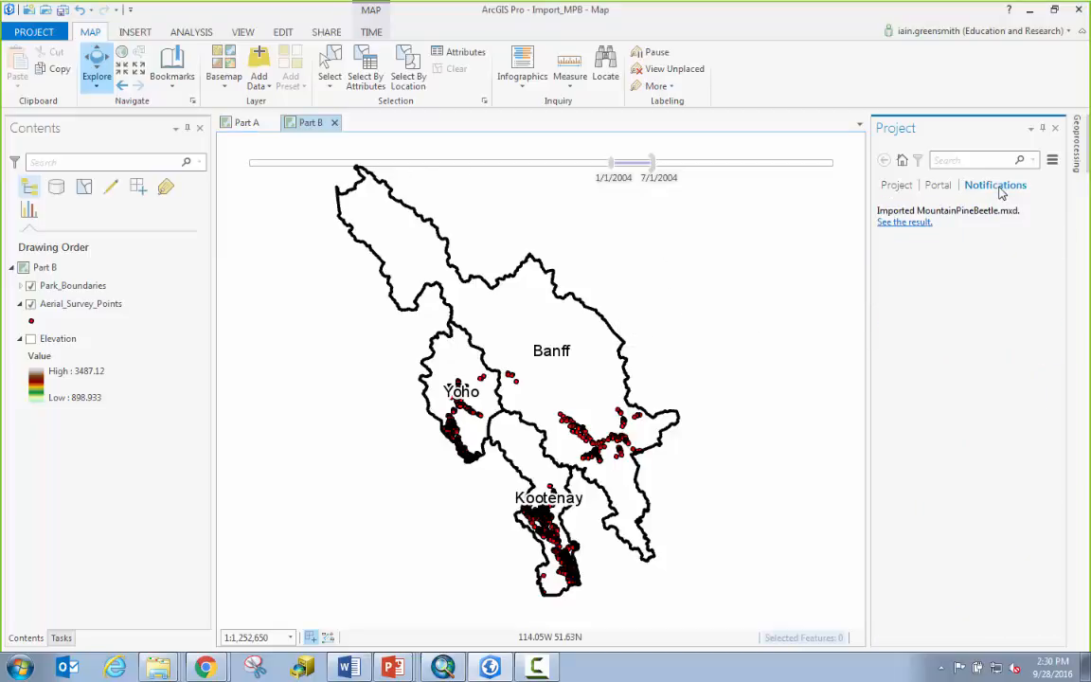
pyautogui.click(904, 223)
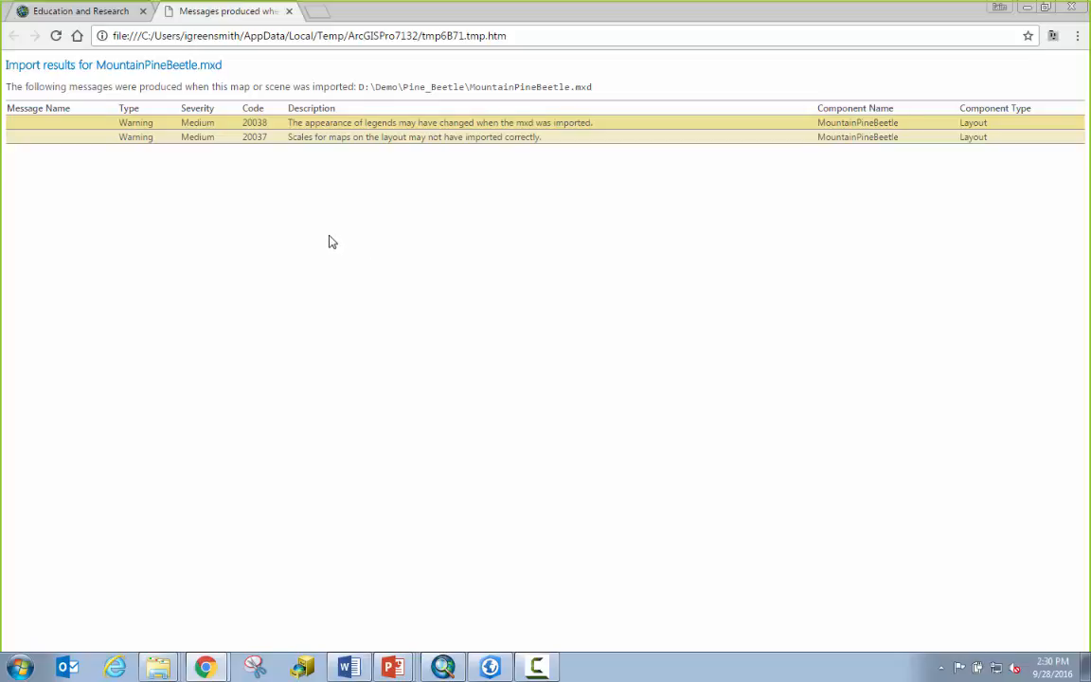
pyautogui.click(289, 11)
pyautogui.click(489, 666)
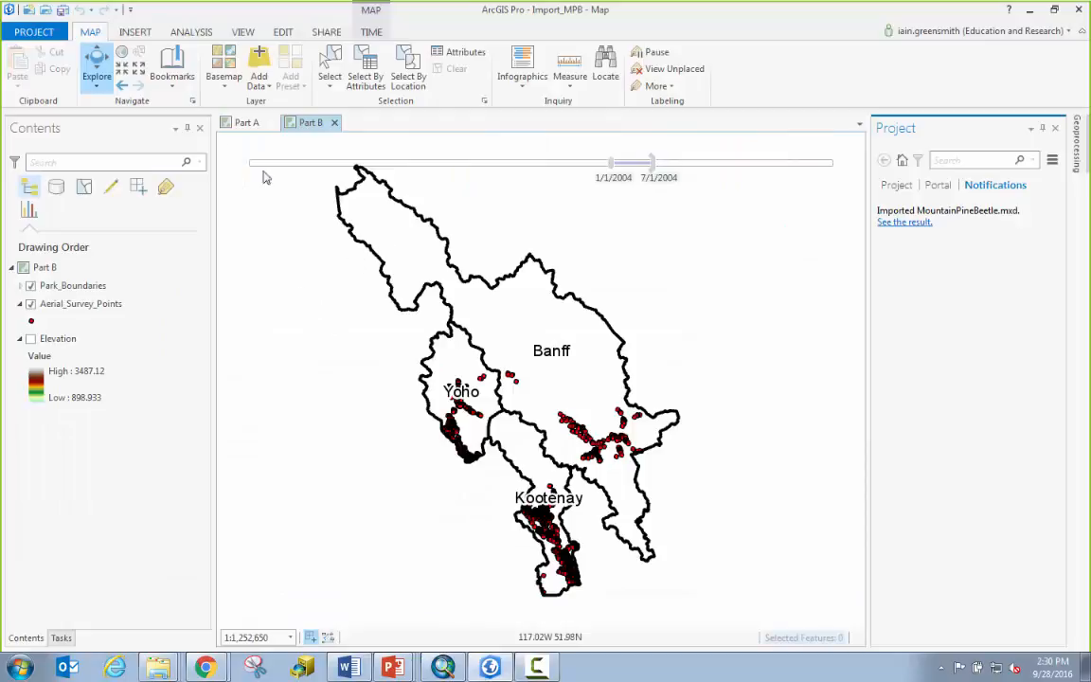
# Return to the Part A map, save the project, and create a new project named IMport3D in its own new folder
pyautogui.click(247, 123)
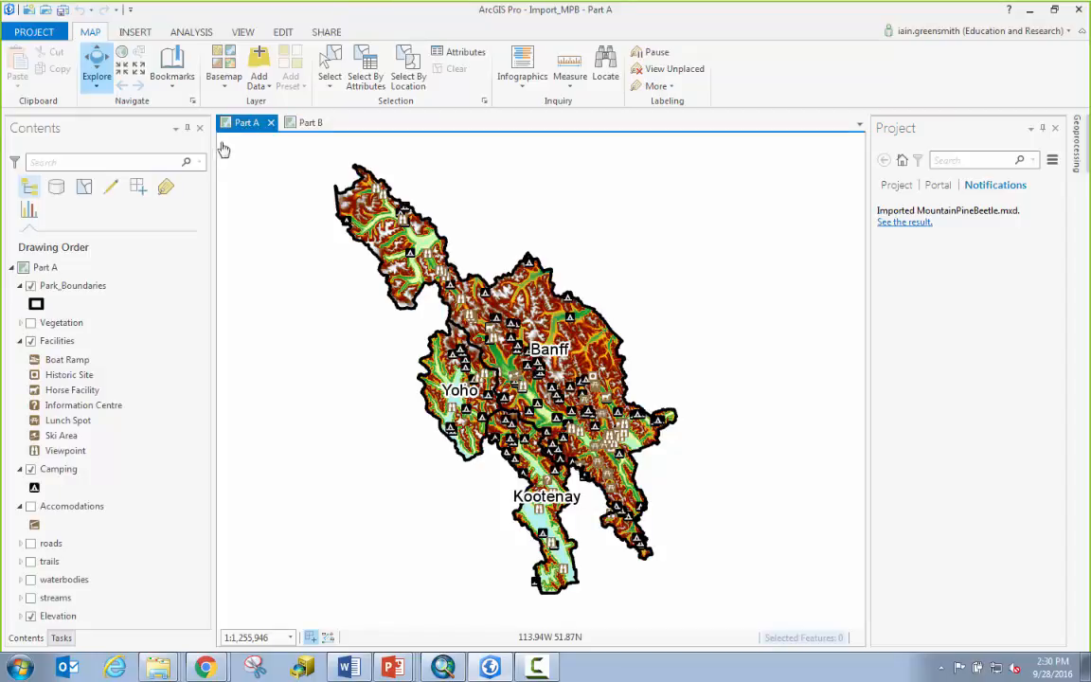
pyautogui.click(63, 13)
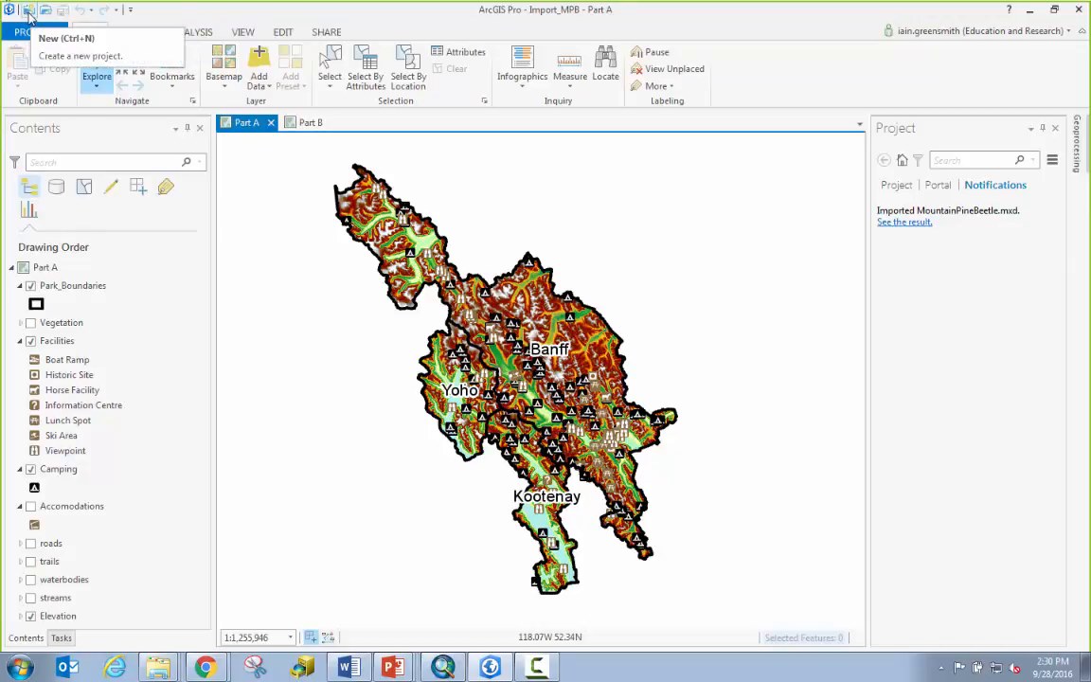
pyautogui.click(29, 11)
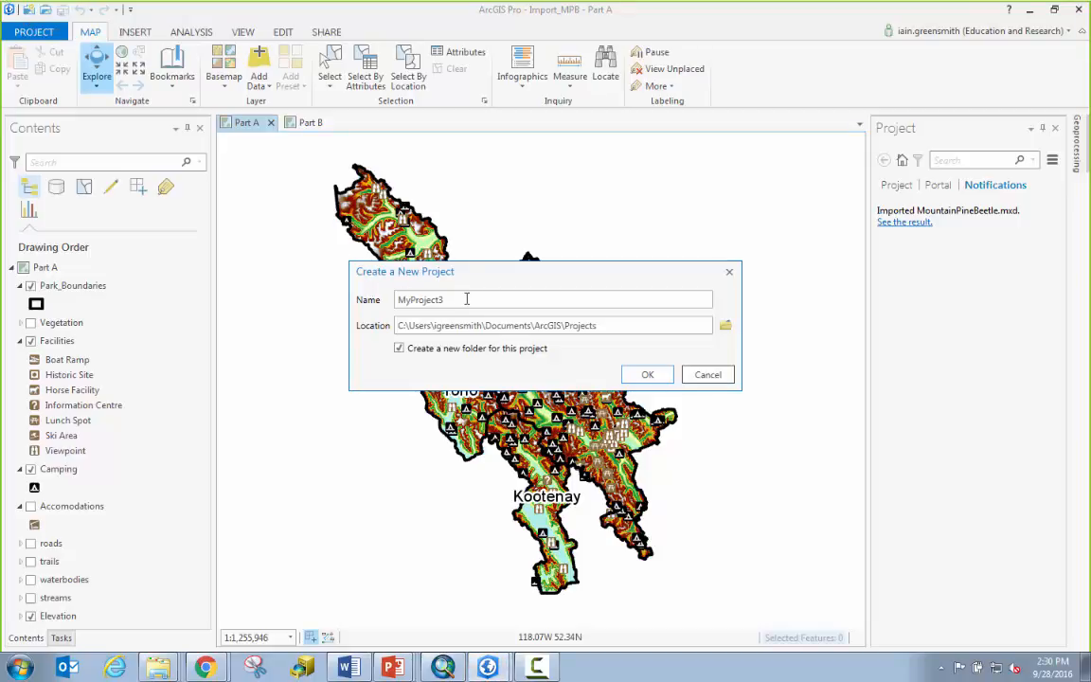
pyautogui.moveTo(467, 299); pyautogui.dragTo(360, 300)
pyautogui.write('IMport3D')
pyautogui.click(642, 373)
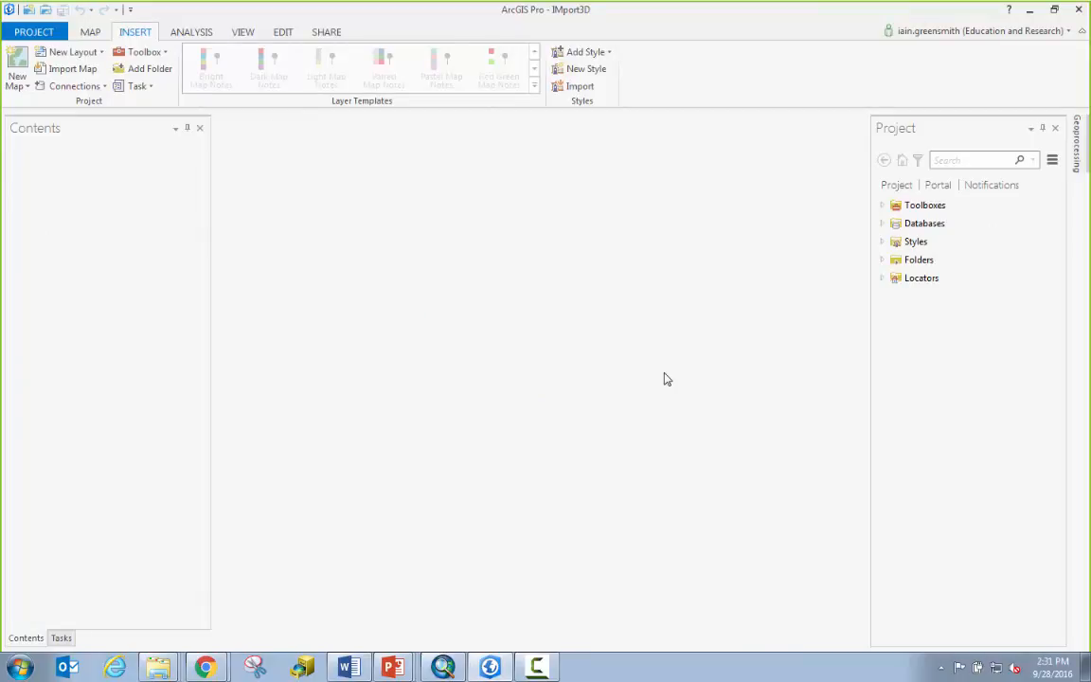
# Add a folder connection to the Mt_StHelens folder inside Demo on the Data (D:) drive
pyautogui.click(895, 265)
pyautogui.rightClick(896, 264)
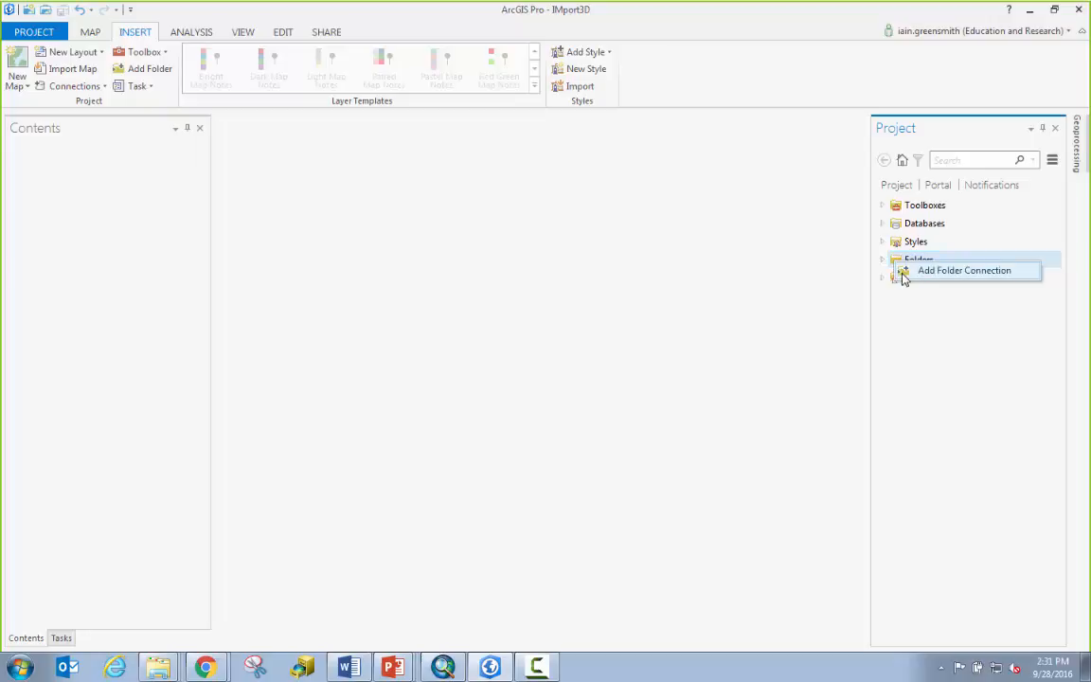
pyautogui.click(903, 272)
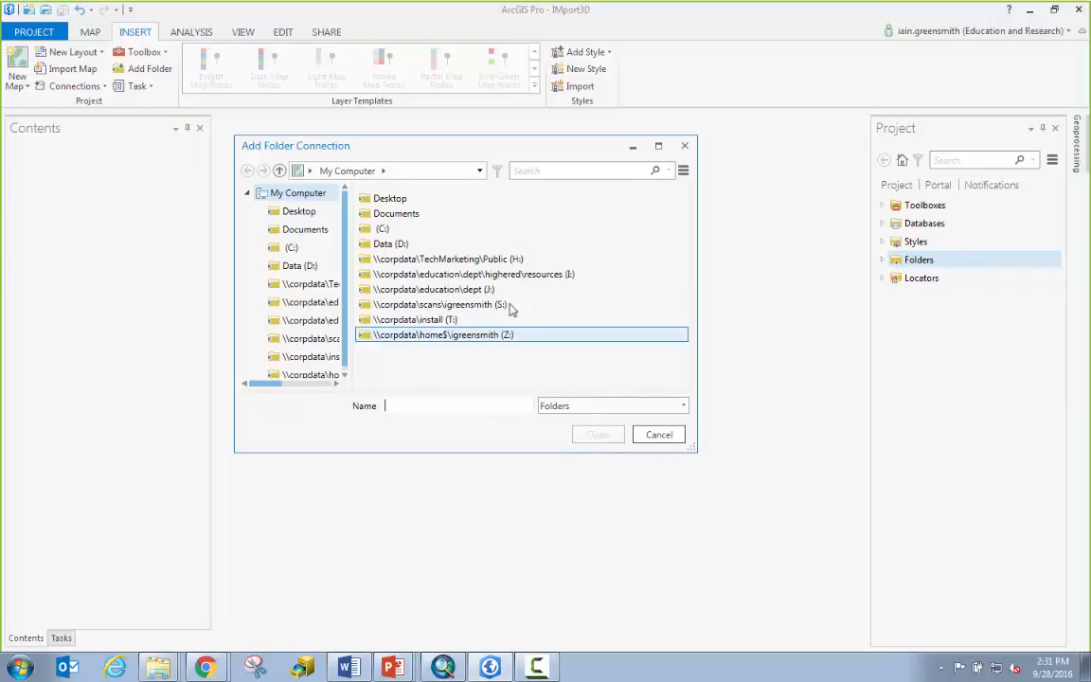
pyautogui.doubleClick(398, 245)
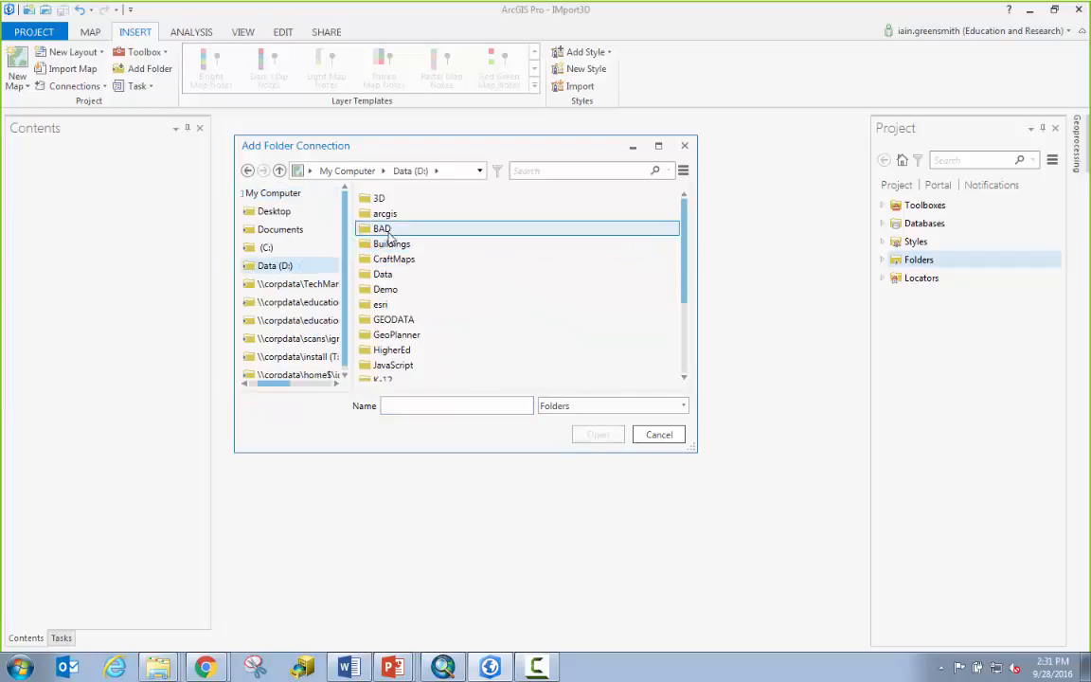
pyautogui.doubleClick(407, 296)
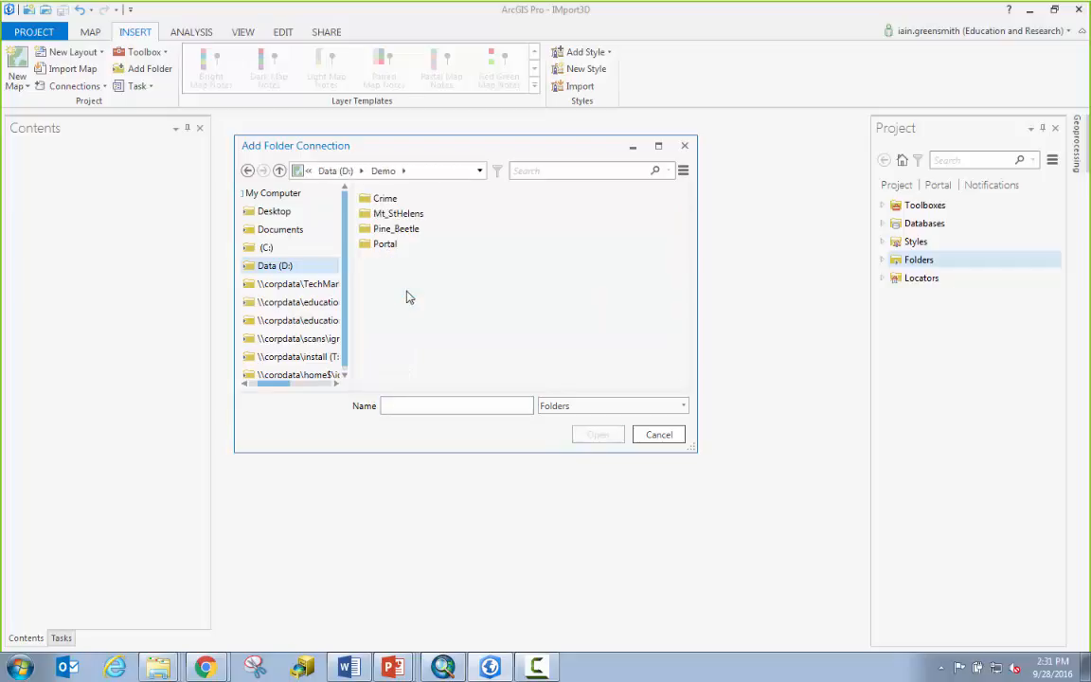
pyautogui.click(417, 215)
pyautogui.click(596, 435)
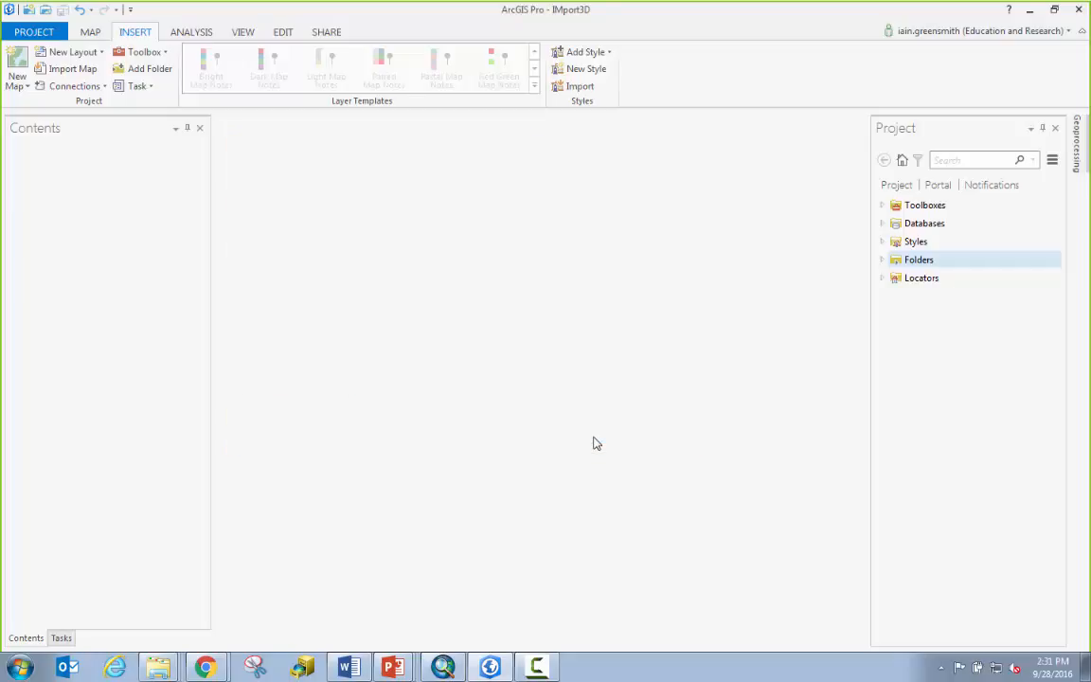
# Expand the project's folders and the Mt_StHelens connection to examine the map, scene and raster files it contains
pyautogui.click(883, 261)
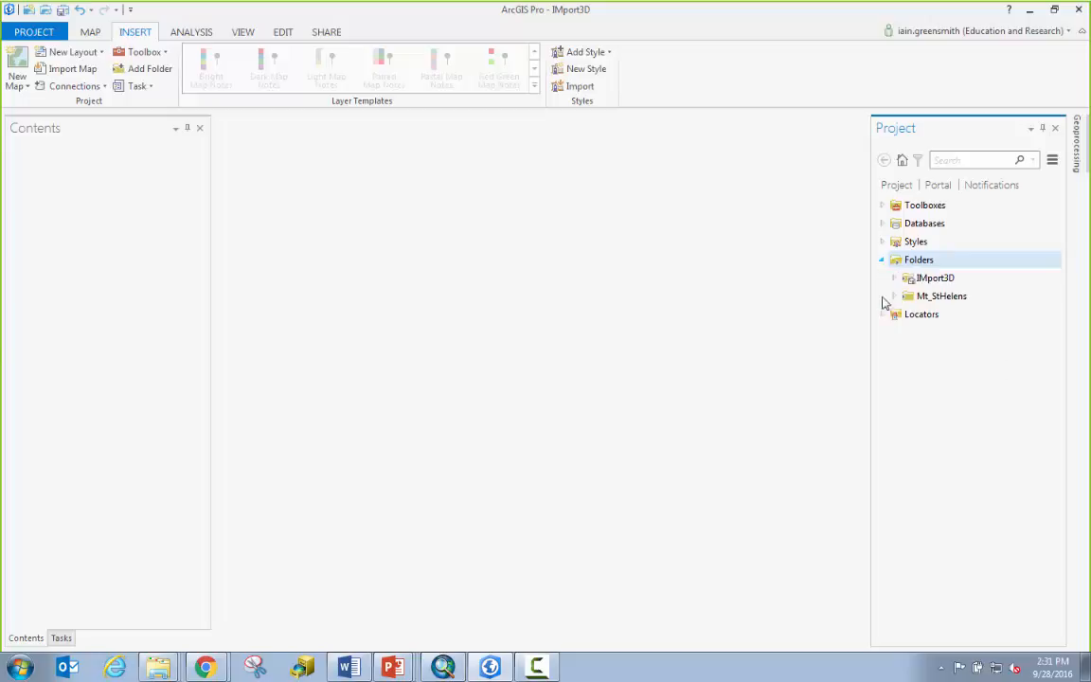
pyautogui.click(915, 299)
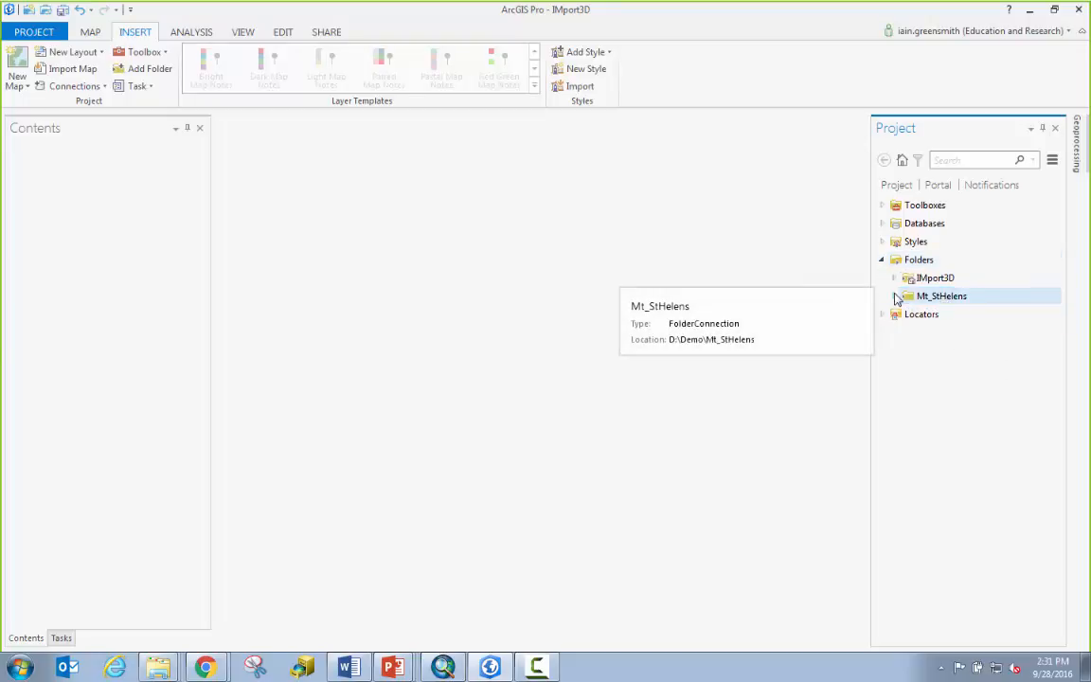
pyautogui.click(894, 296)
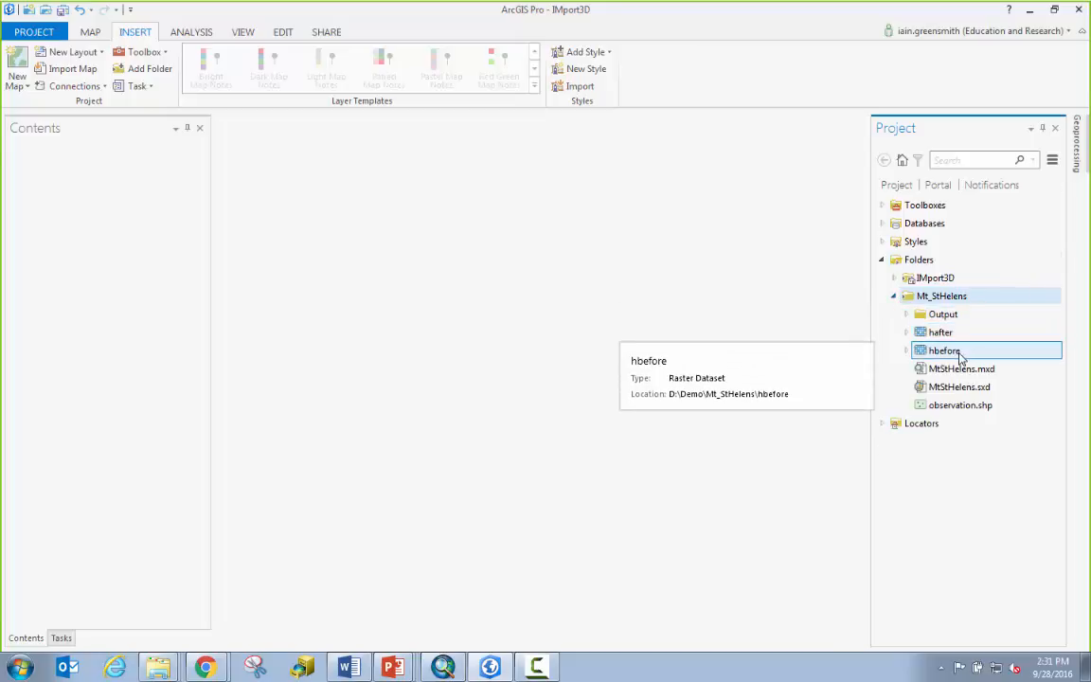
pyautogui.click(906, 316)
pyautogui.click(907, 316)
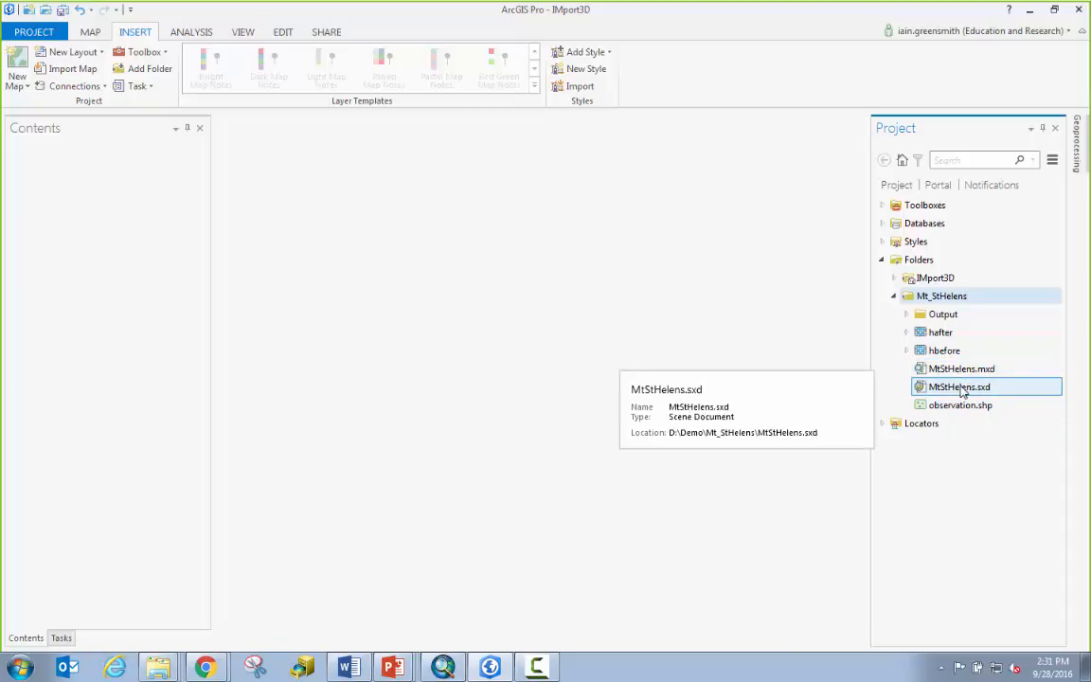
# Import MtStHelens.mxd and MtStHelens.sxd together from the project's Mt_StHelens folder connection
pyautogui.click(77, 78)
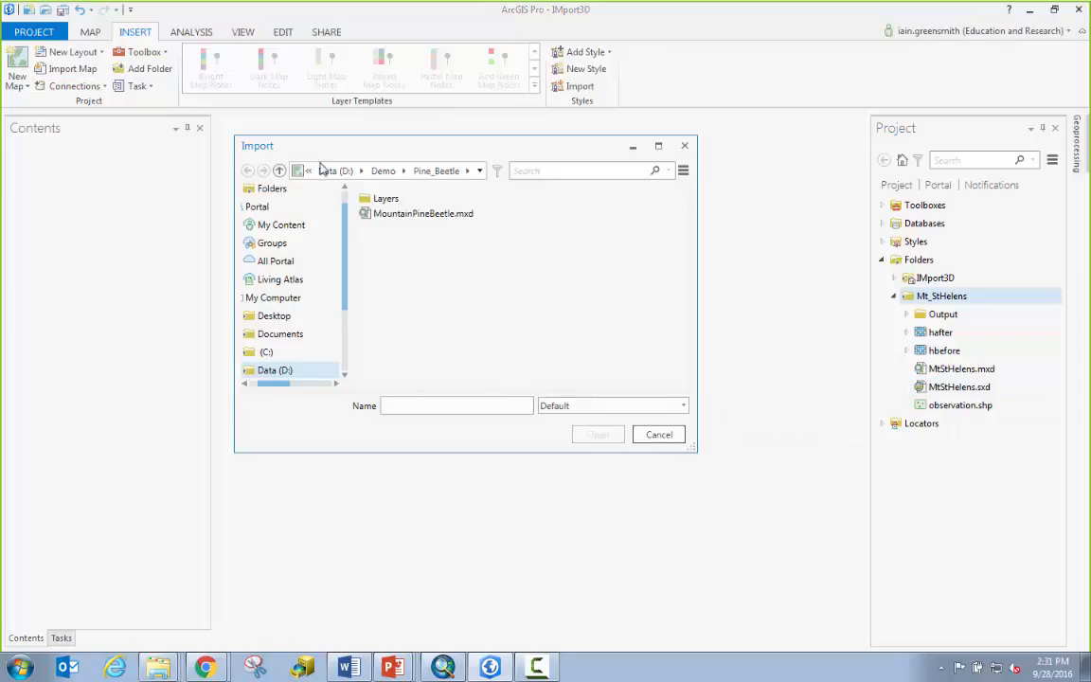
pyautogui.click(384, 170)
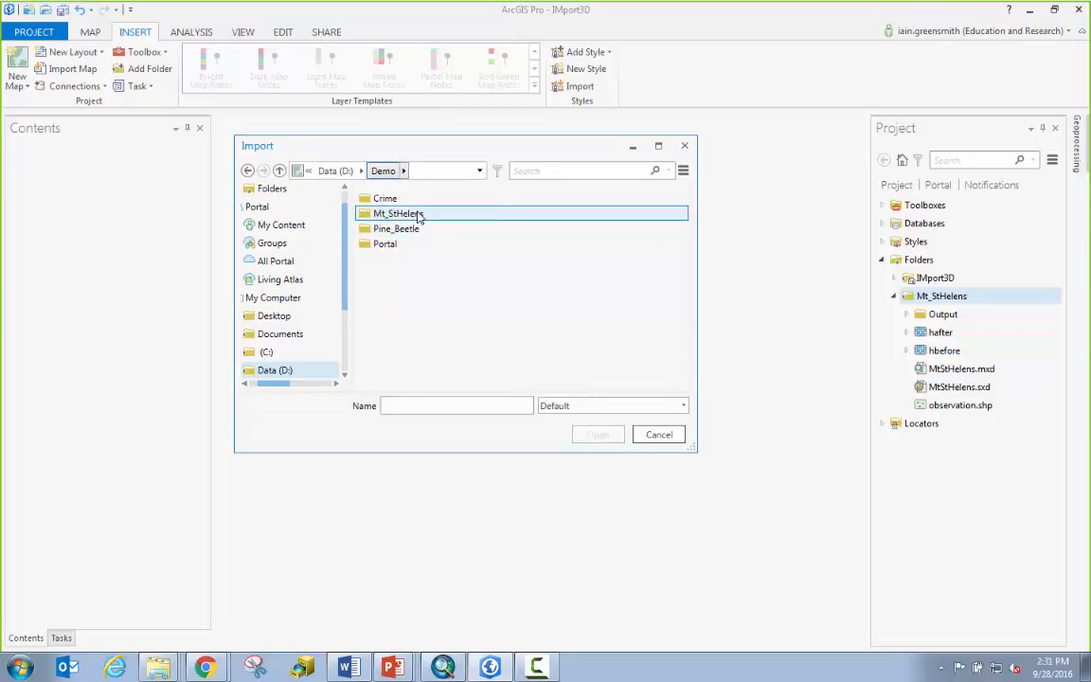
pyautogui.click(279, 188)
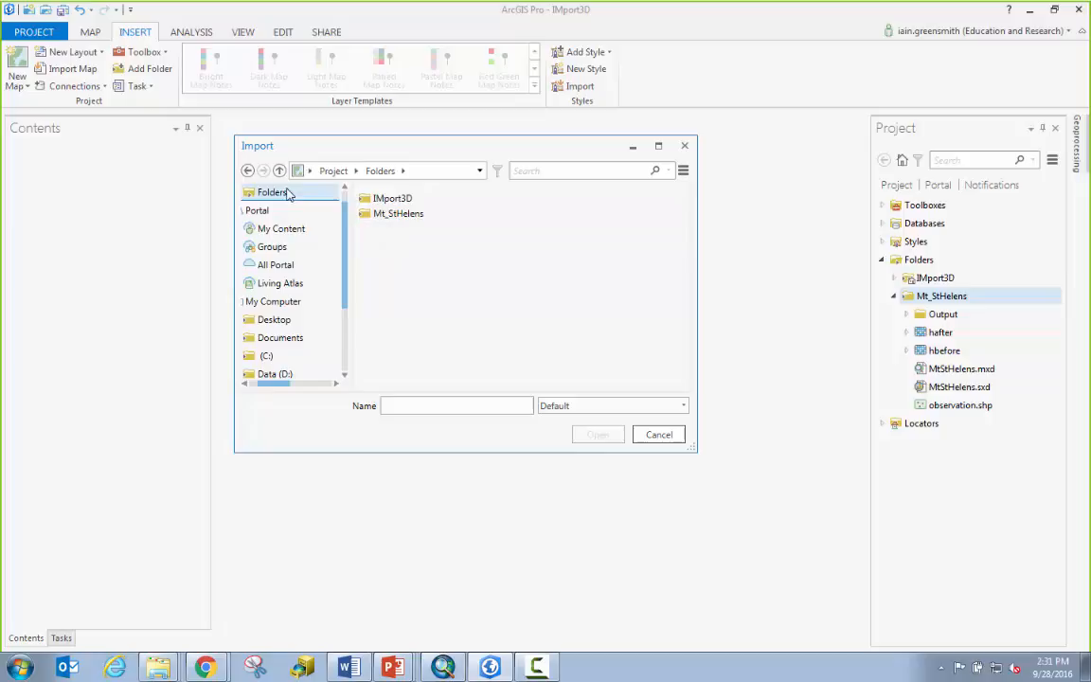
pyautogui.doubleClick(413, 214)
pyautogui.click(425, 216)
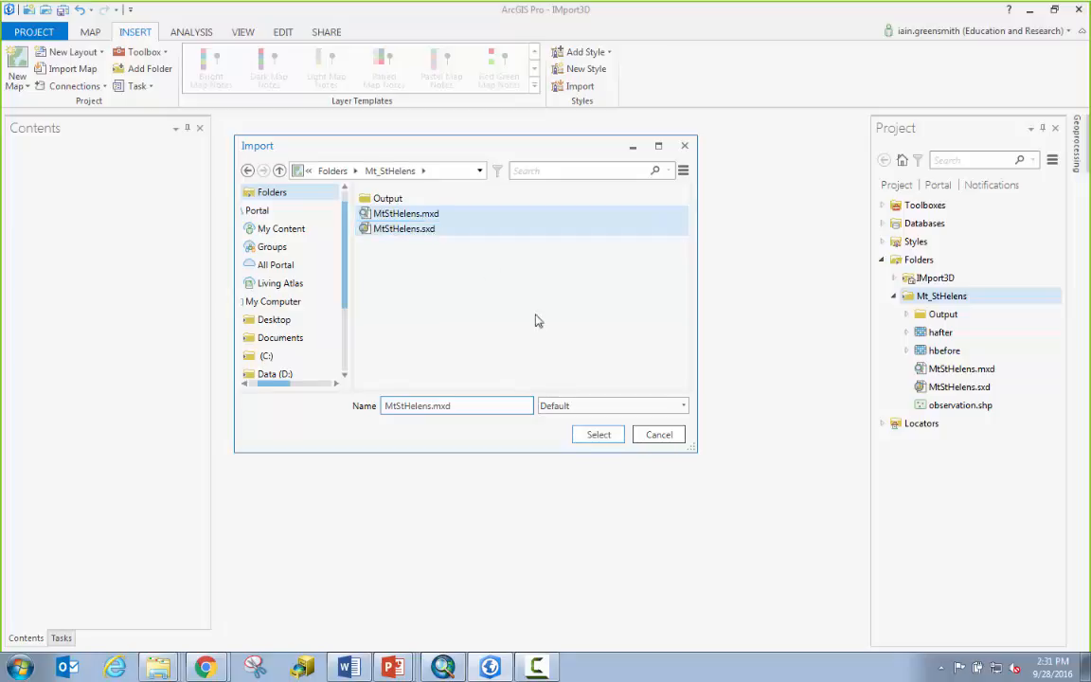
pyautogui.click(595, 436)
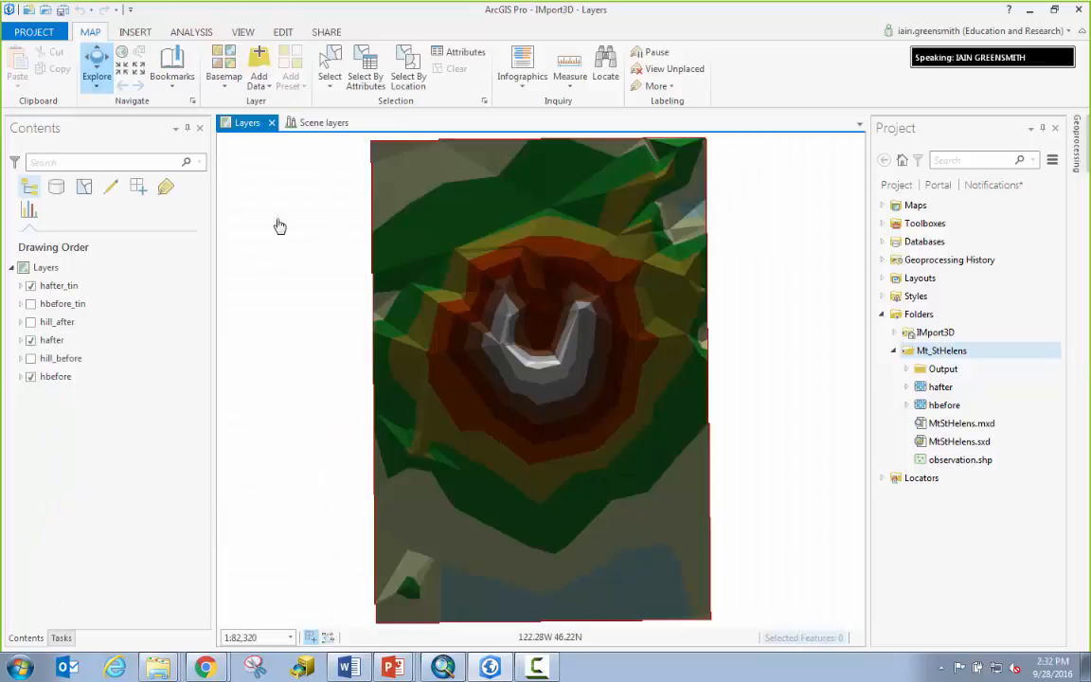
# Open the imported Scene layers view, inspect the terrain in 3D, and dock the scene side by side with the Layers map
pyautogui.click(324, 125)
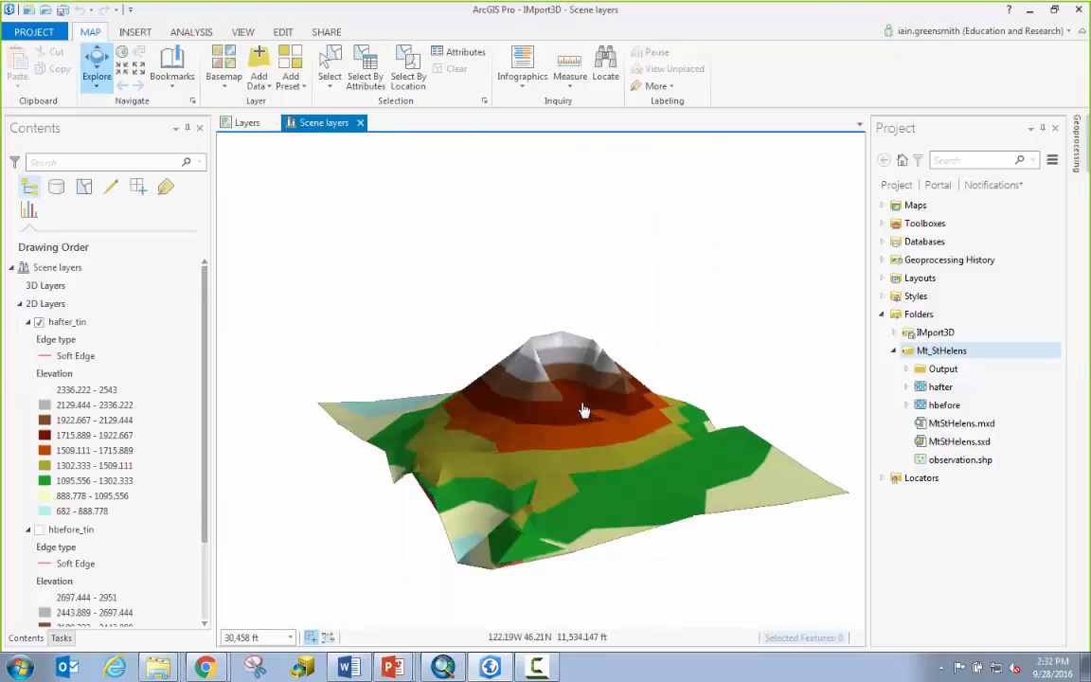
pyautogui.rightClick(546, 405)
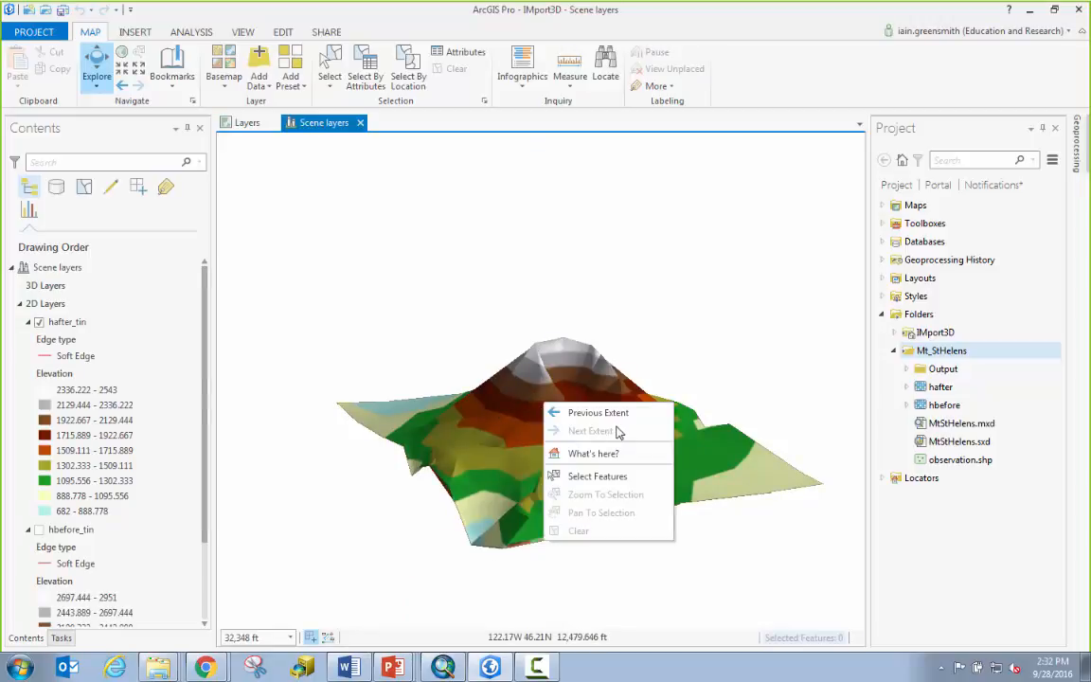
pyautogui.moveTo(669, 360); pyautogui.dragTo(457, 413)
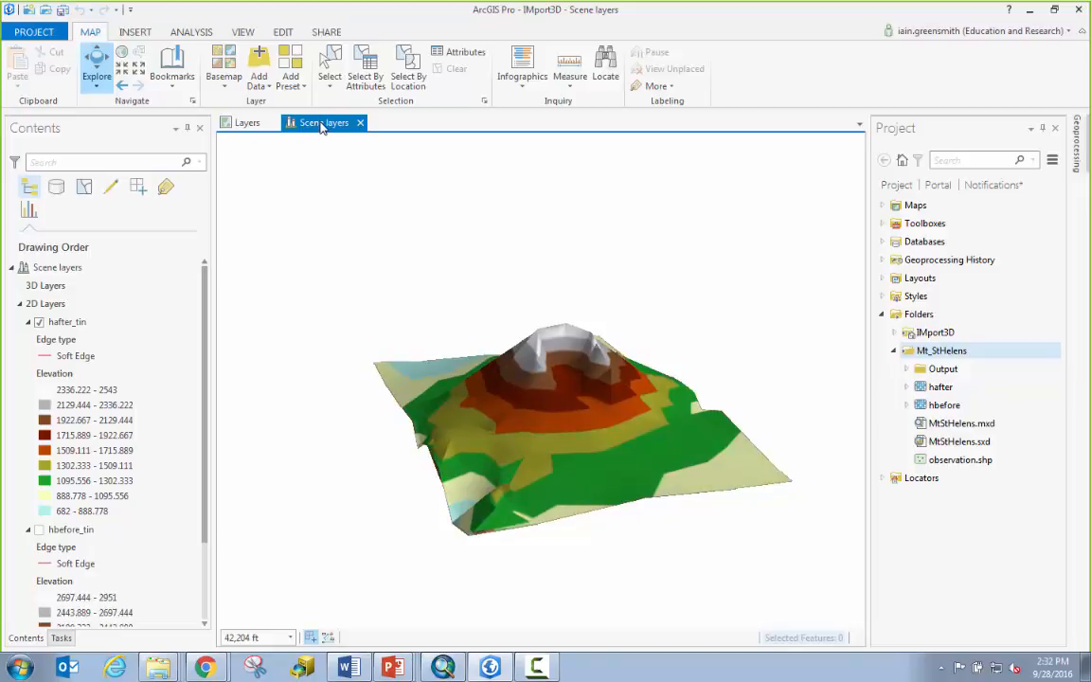
pyautogui.moveTo(320, 128); pyautogui.dragTo(568, 384)
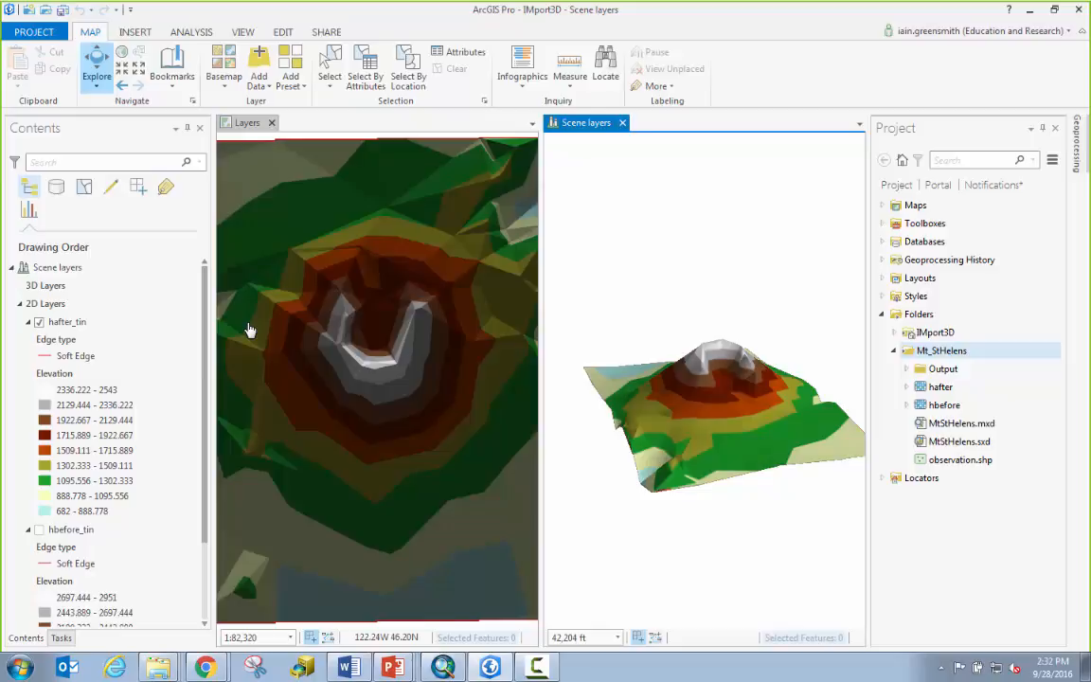
# Link the Layers map and Scene layers views by Center And Scale, and test the link by navigating in the scene
pyautogui.click(244, 34)
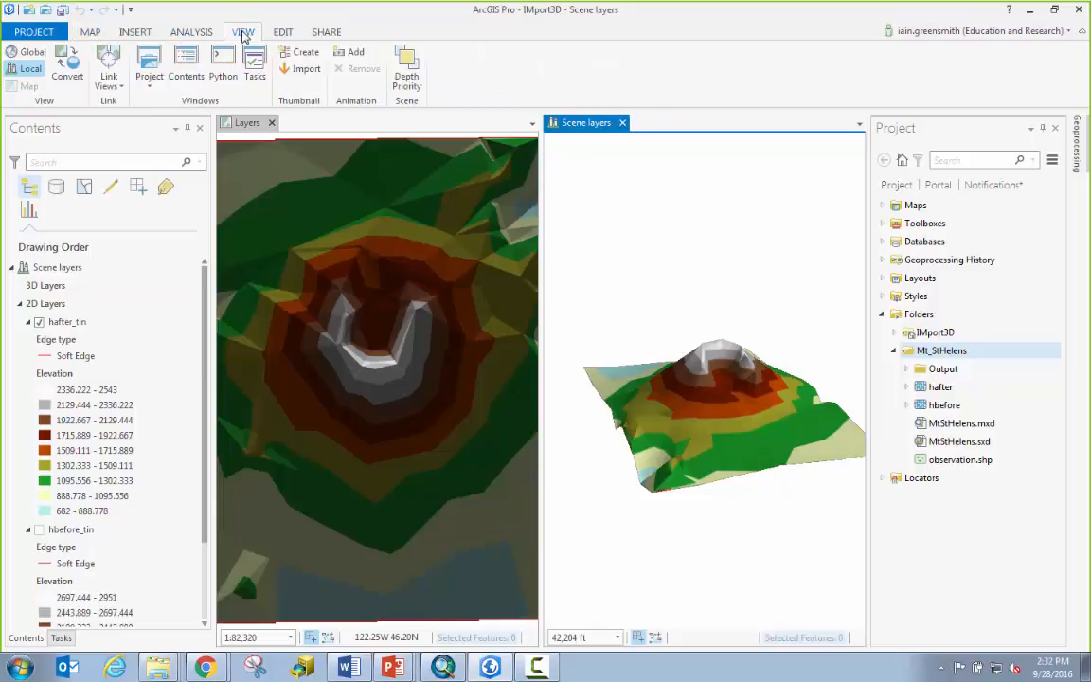
pyautogui.click(112, 85)
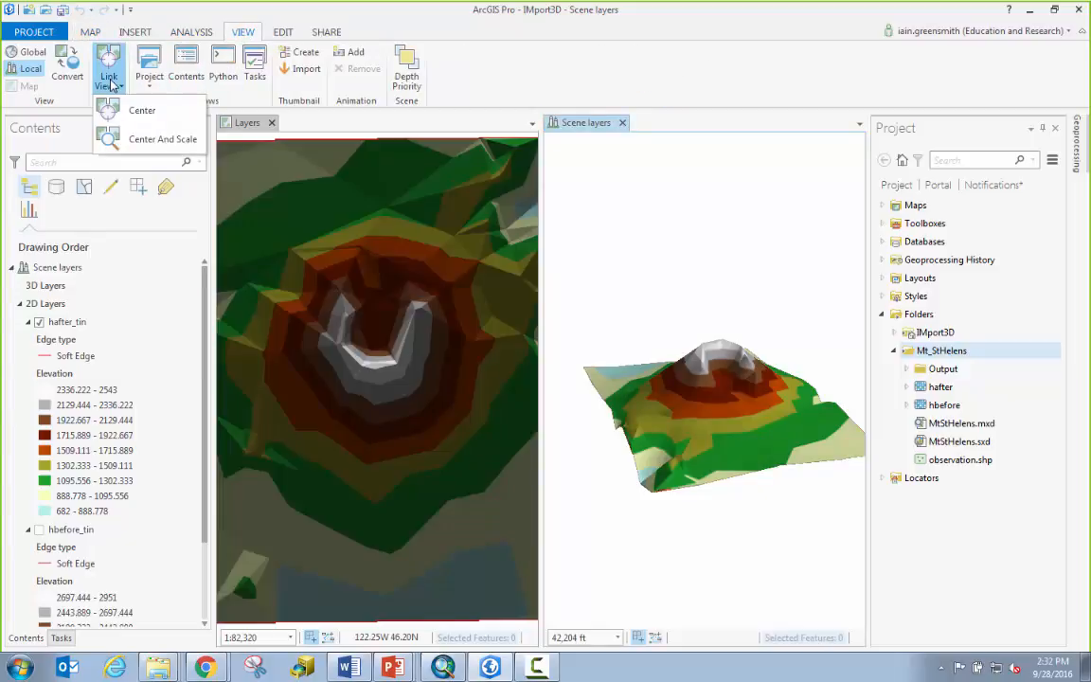
pyautogui.click(118, 140)
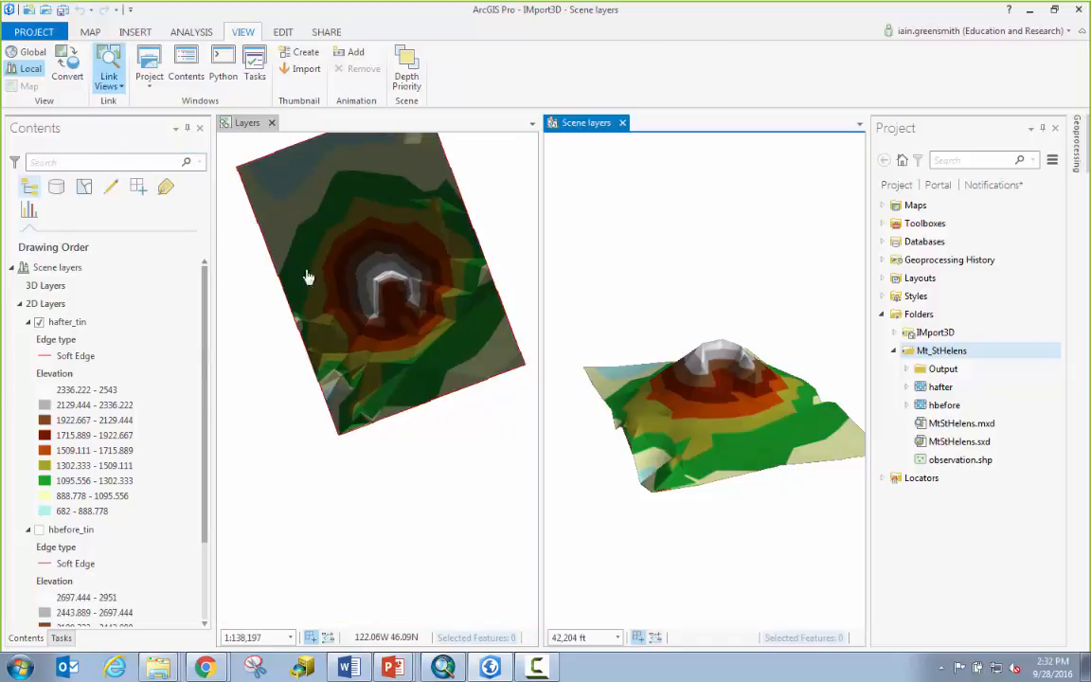
pyautogui.moveTo(690, 436); pyautogui.dragTo(648, 449)
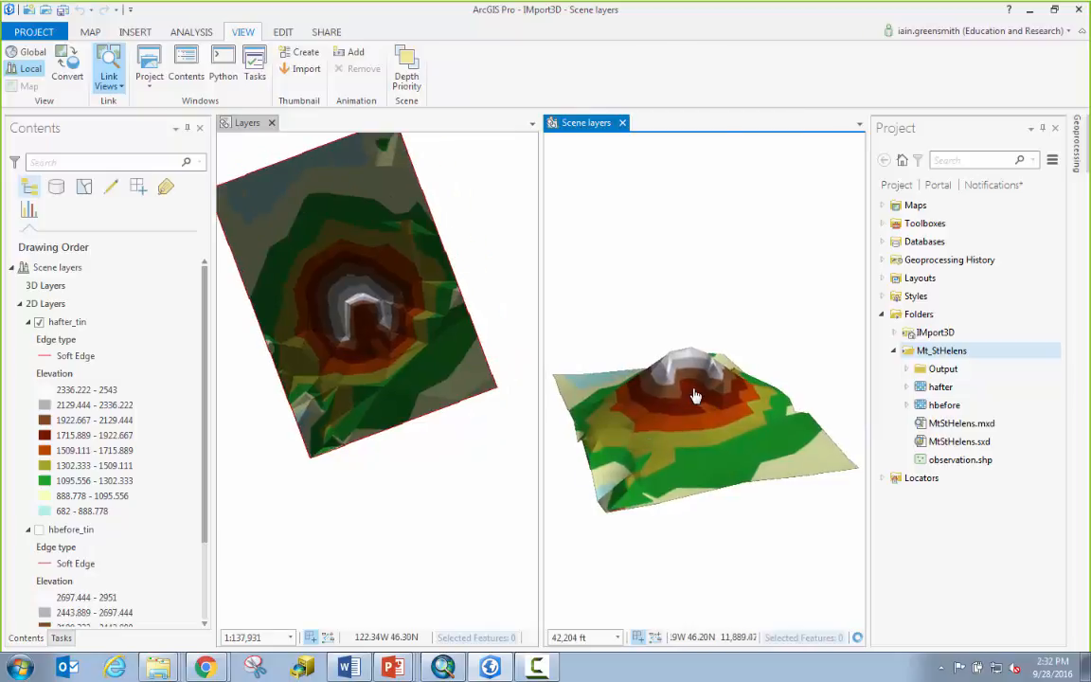
pyautogui.scroll(3, 694, 396)
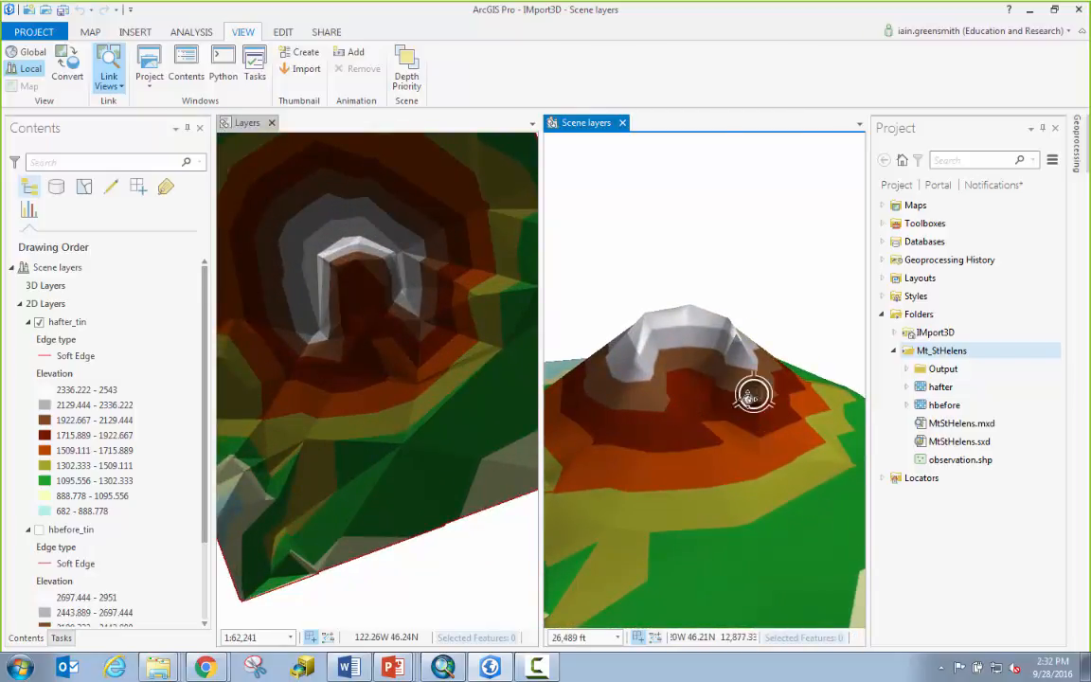
pyautogui.moveTo(753, 396); pyautogui.dragTo(685, 399)
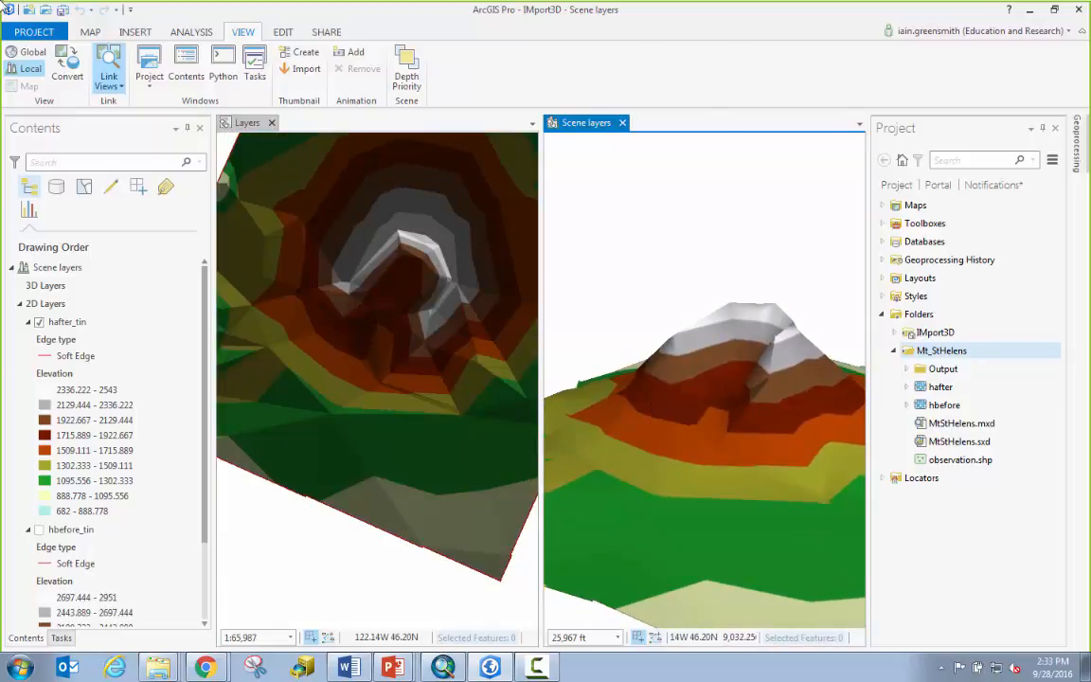
# Save the IMport3D project and check the import notifications for the two MtStHelens documents
pyautogui.click(62, 11)
pyautogui.click(985, 186)
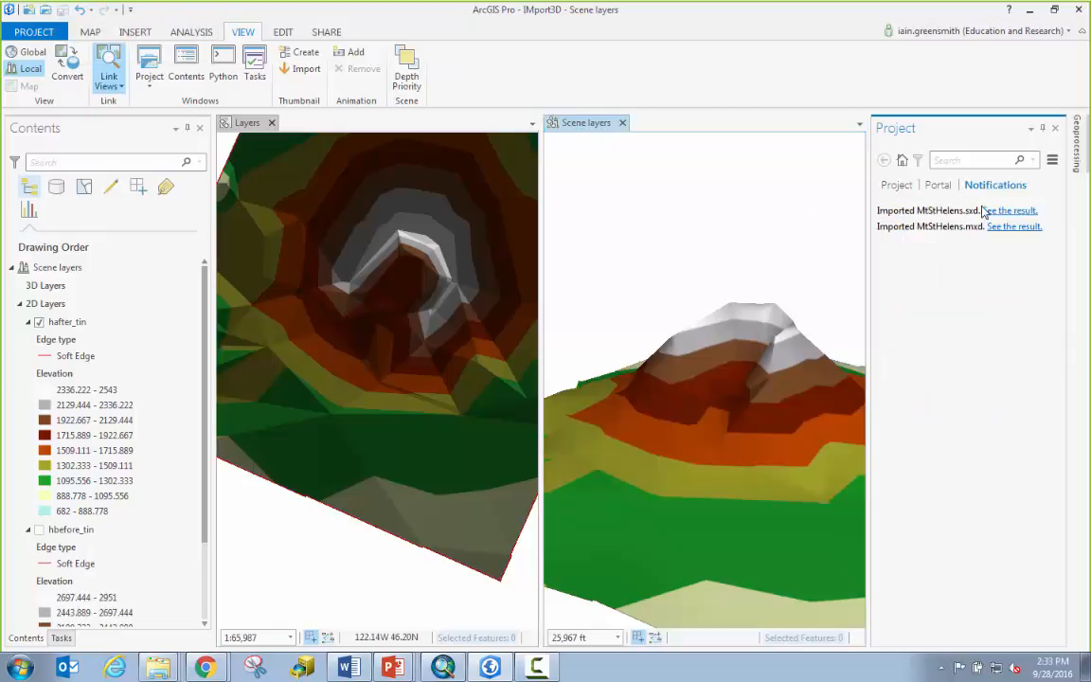
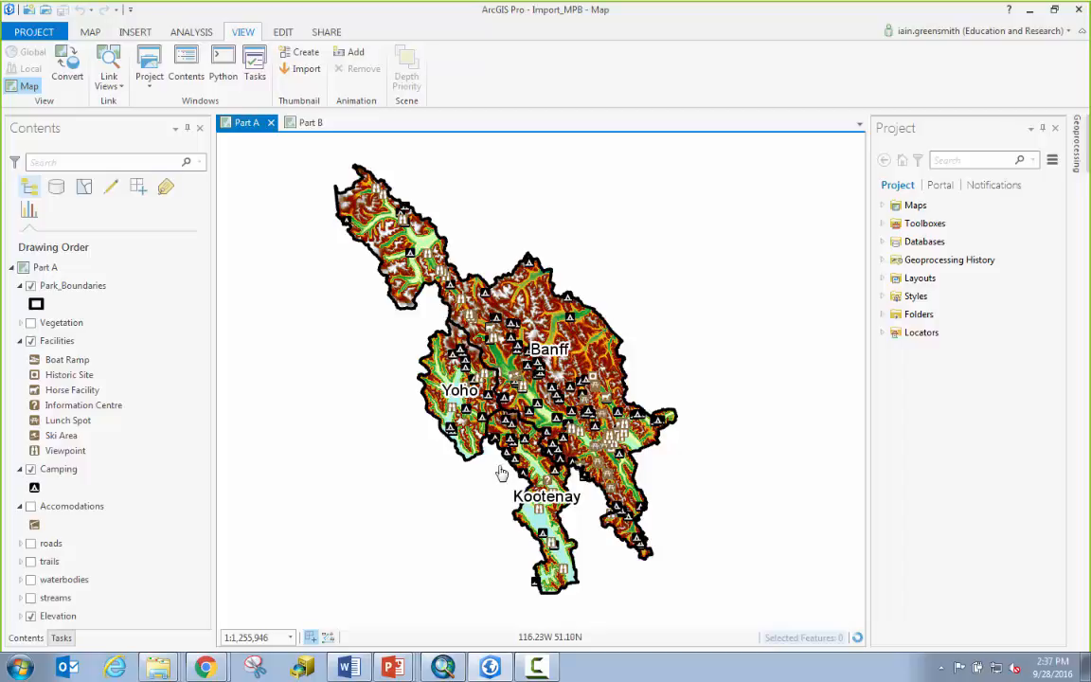
# Open the Part B map in Import_MPB and examine the Aerial_Survey_Points properties, the Elevation layer's appearance and data commands, and the map's time settings
pyautogui.click(312, 123)
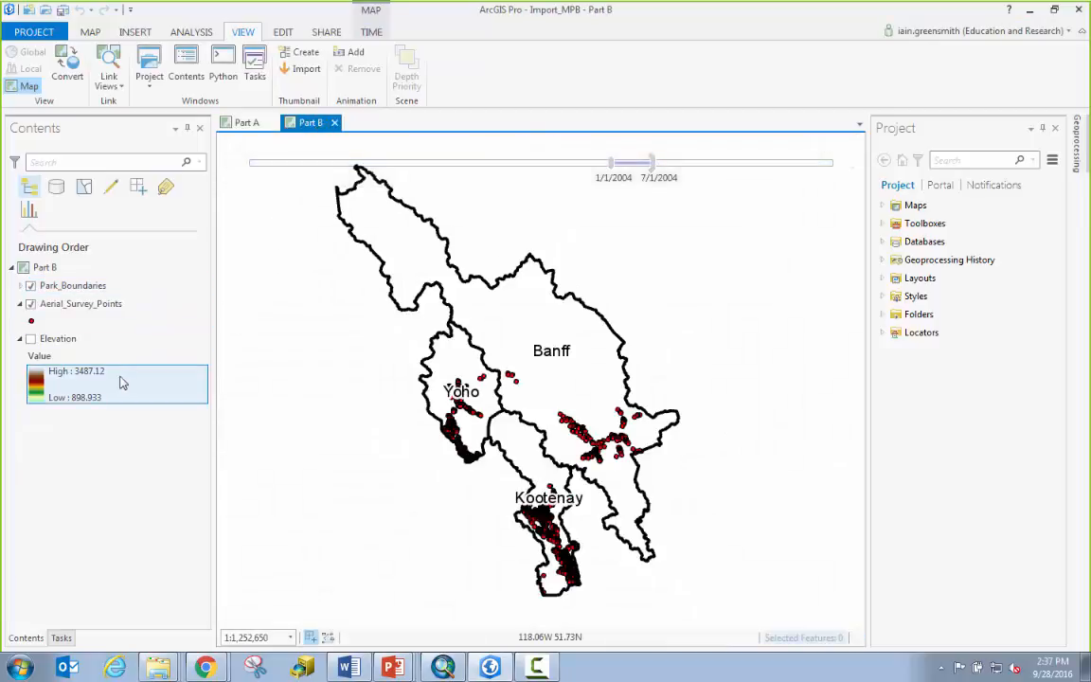
pyautogui.doubleClick(76, 315)
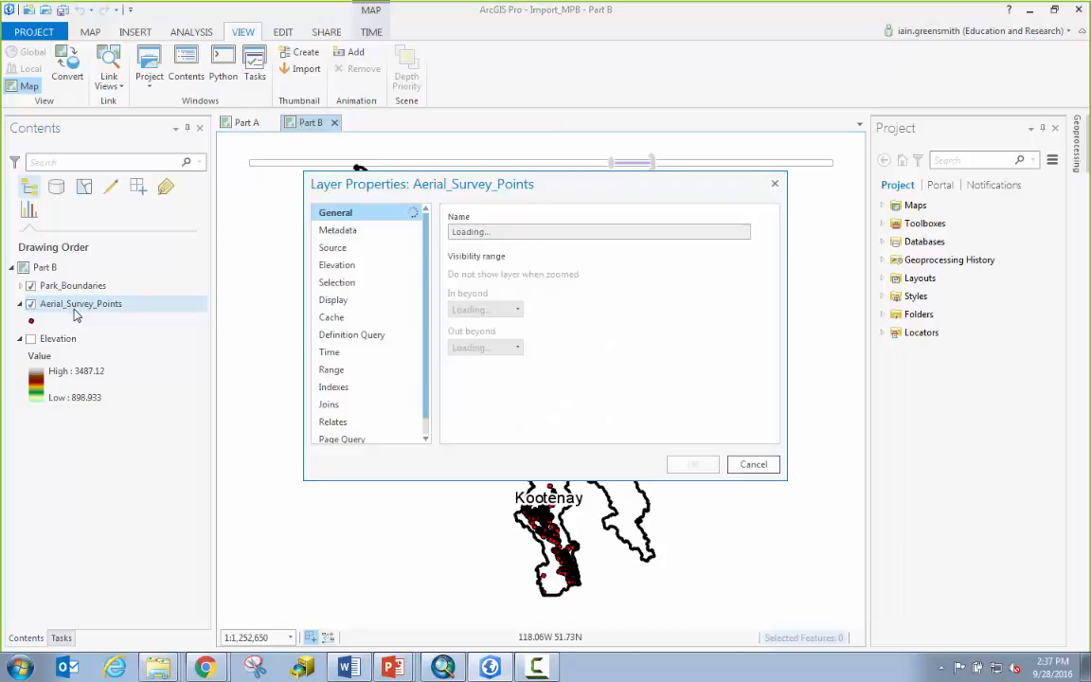
pyautogui.click(776, 184)
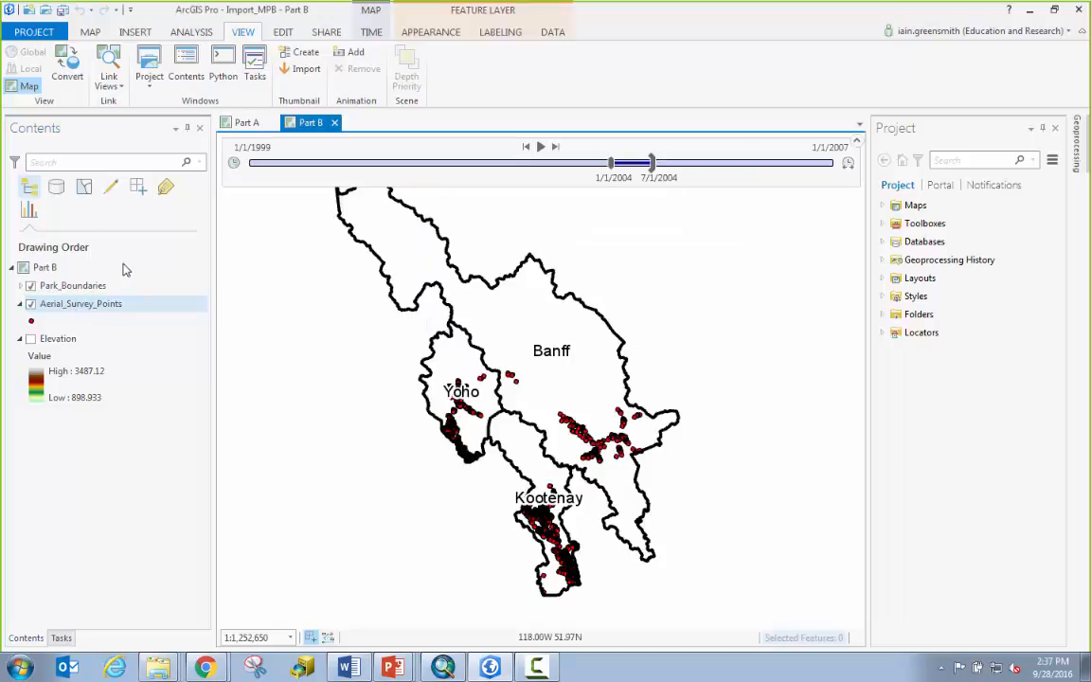
pyautogui.click(80, 339)
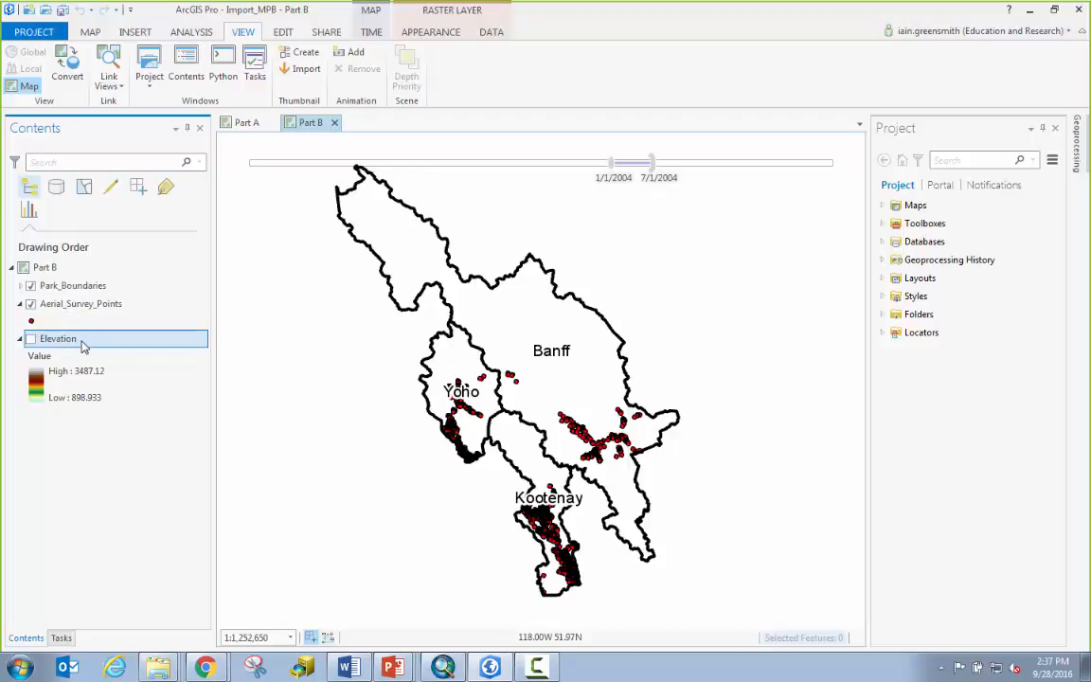
pyautogui.click(451, 38)
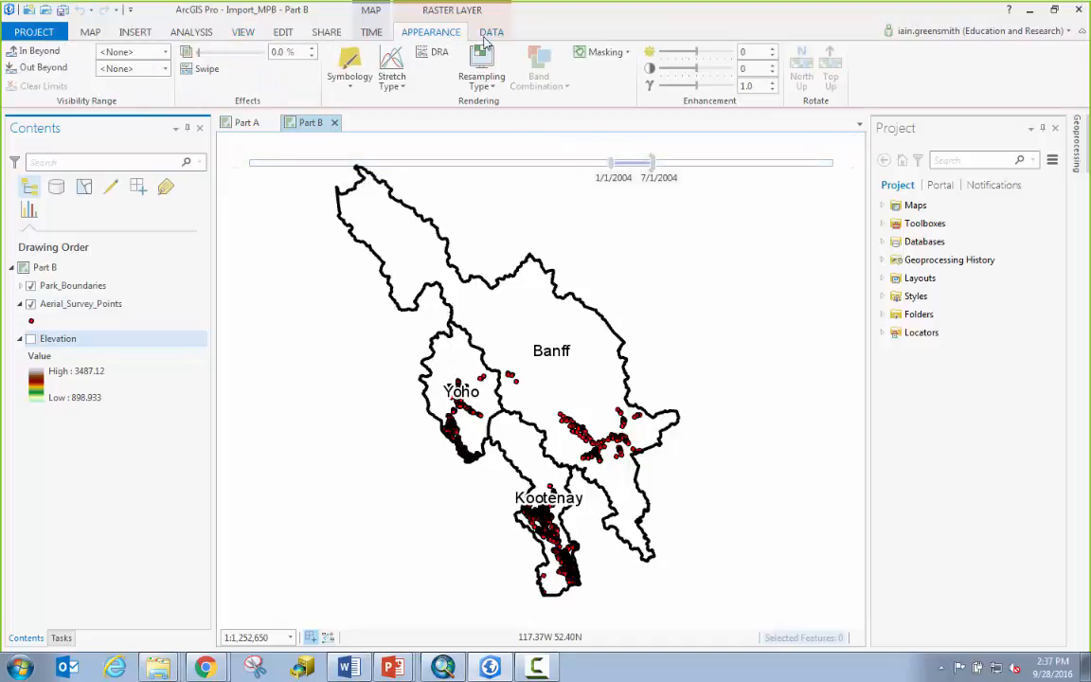
pyautogui.click(497, 36)
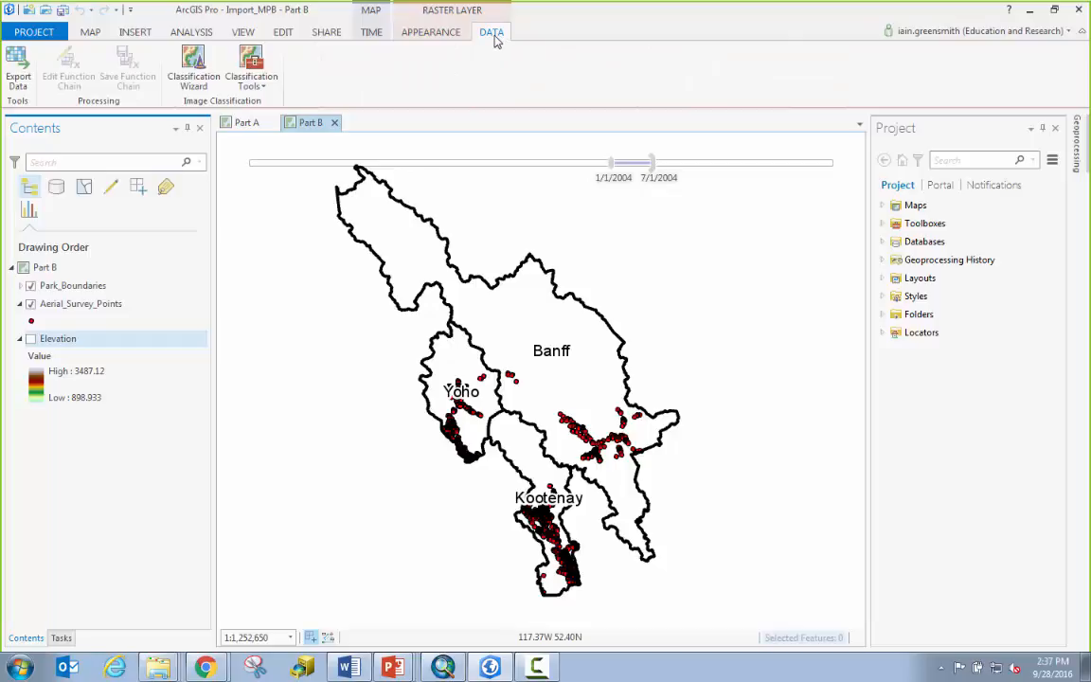
pyautogui.click(94, 308)
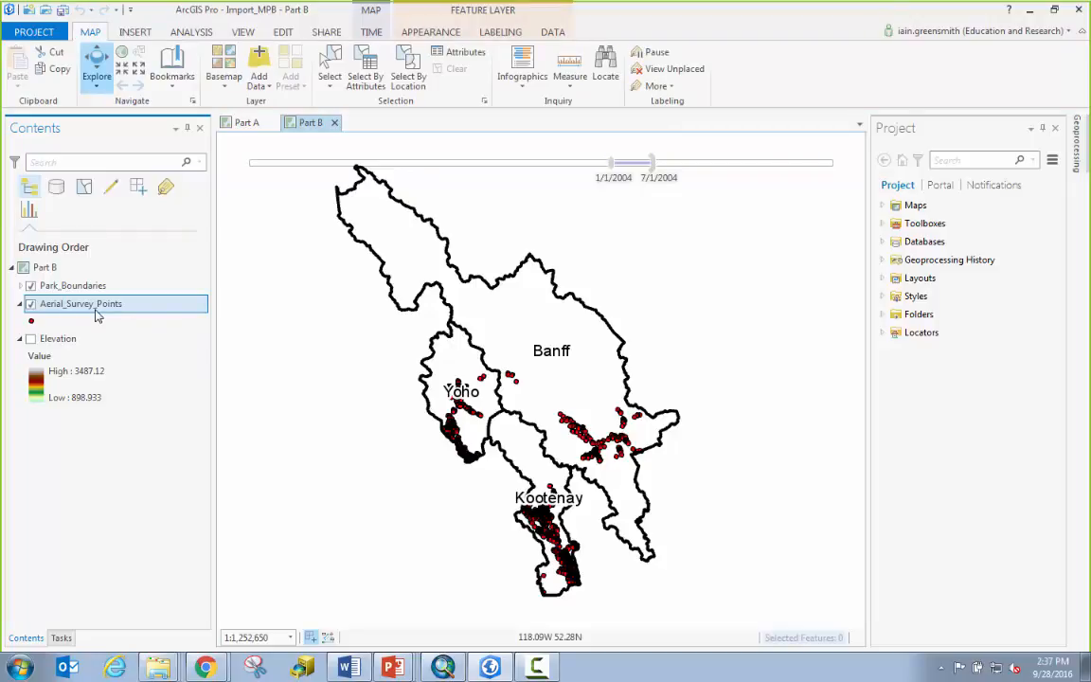
pyautogui.click(371, 32)
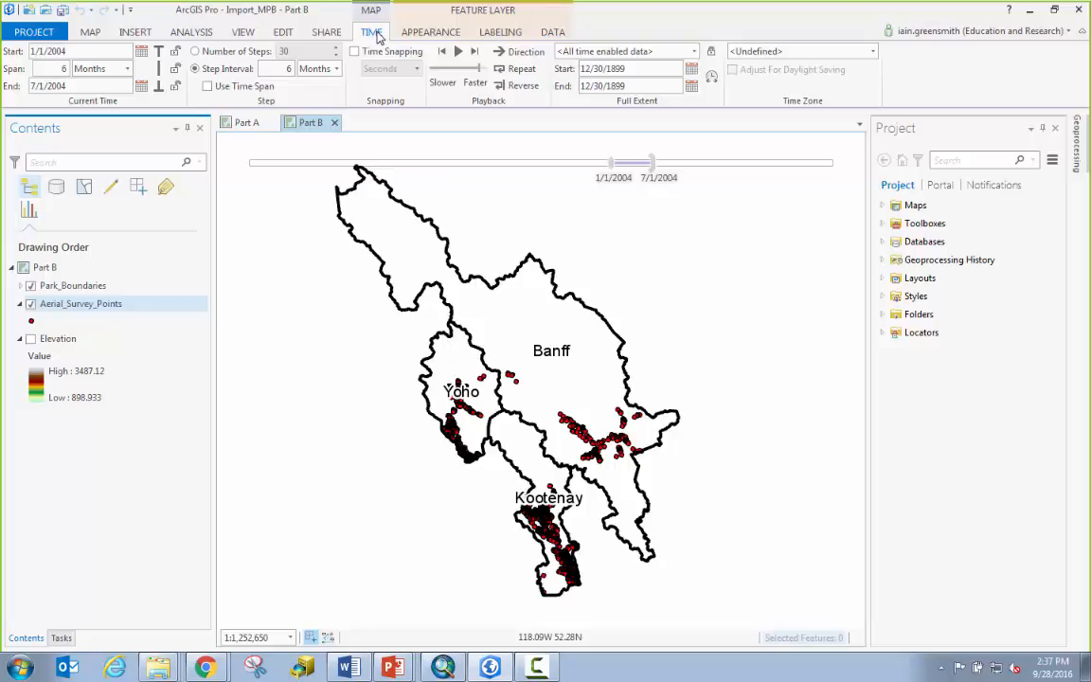
# Start sharing the Aerial_Survey_Points layer as a web layer, collapse the Project pane, and name the web layer Pine_Beetle
pyautogui.click(327, 32)
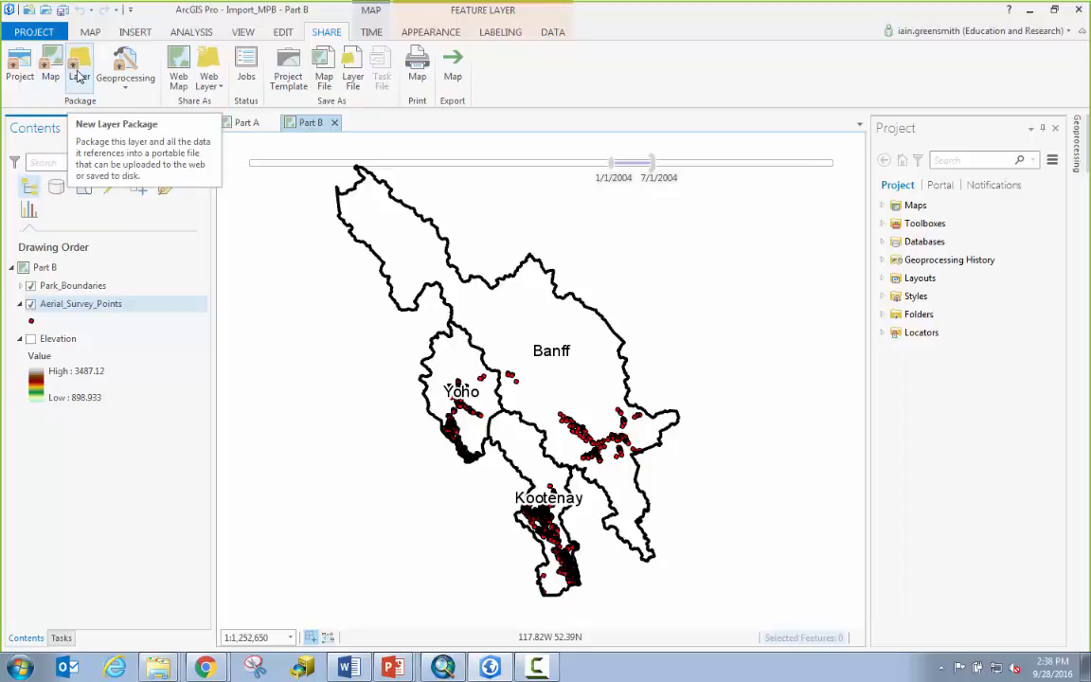
pyautogui.rightClick(87, 308)
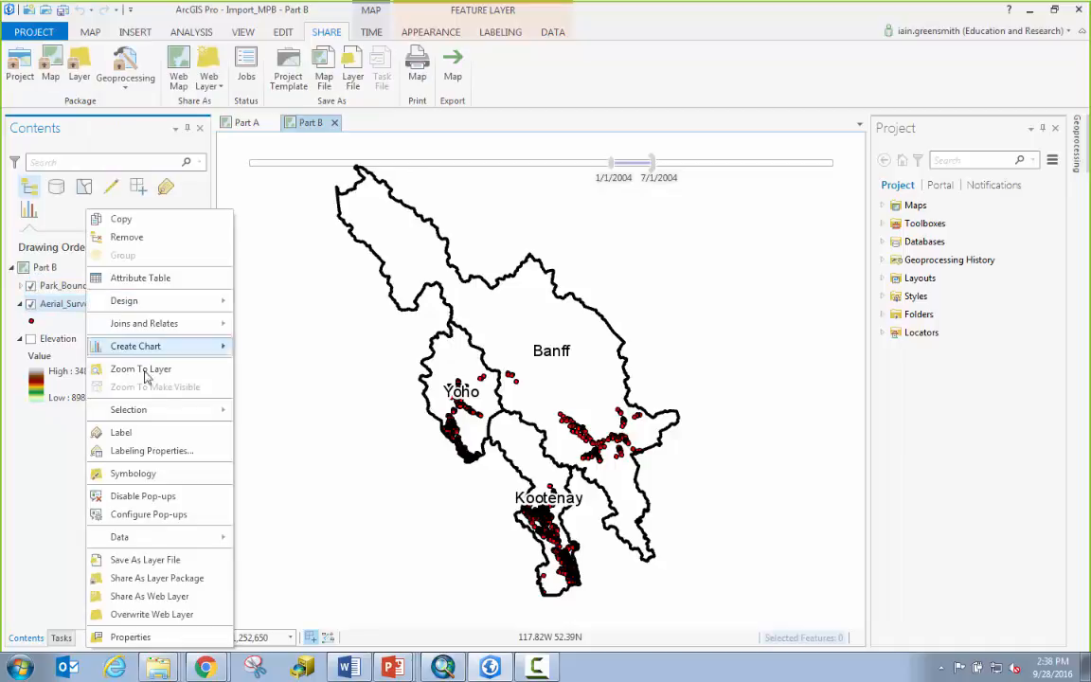
pyautogui.click(206, 598)
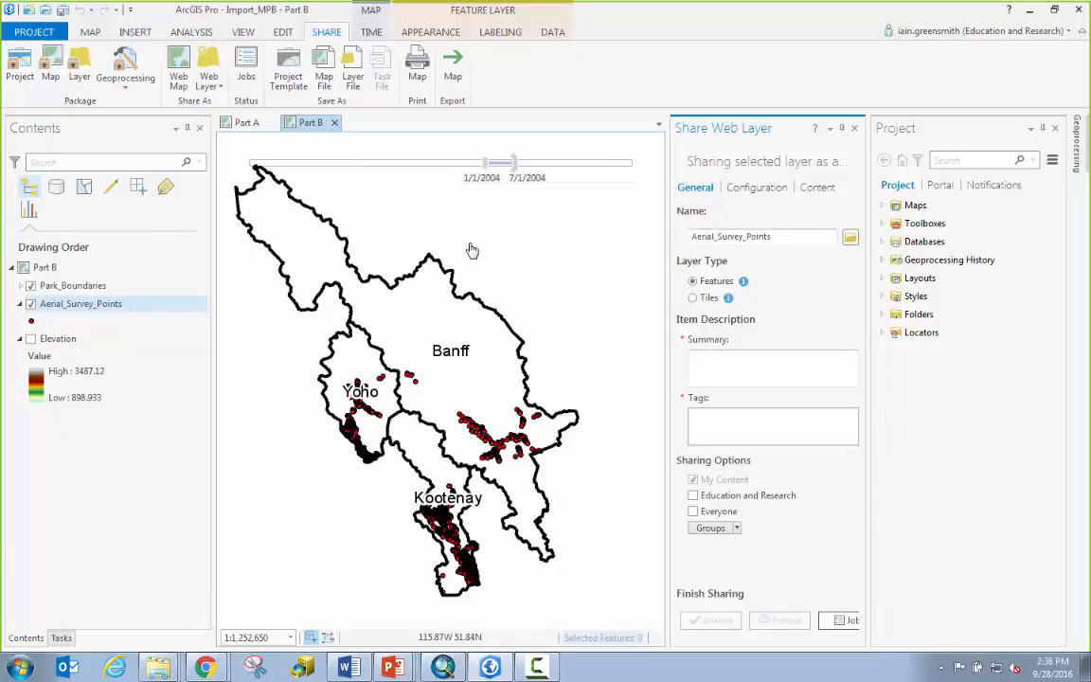
pyautogui.click(1040, 129)
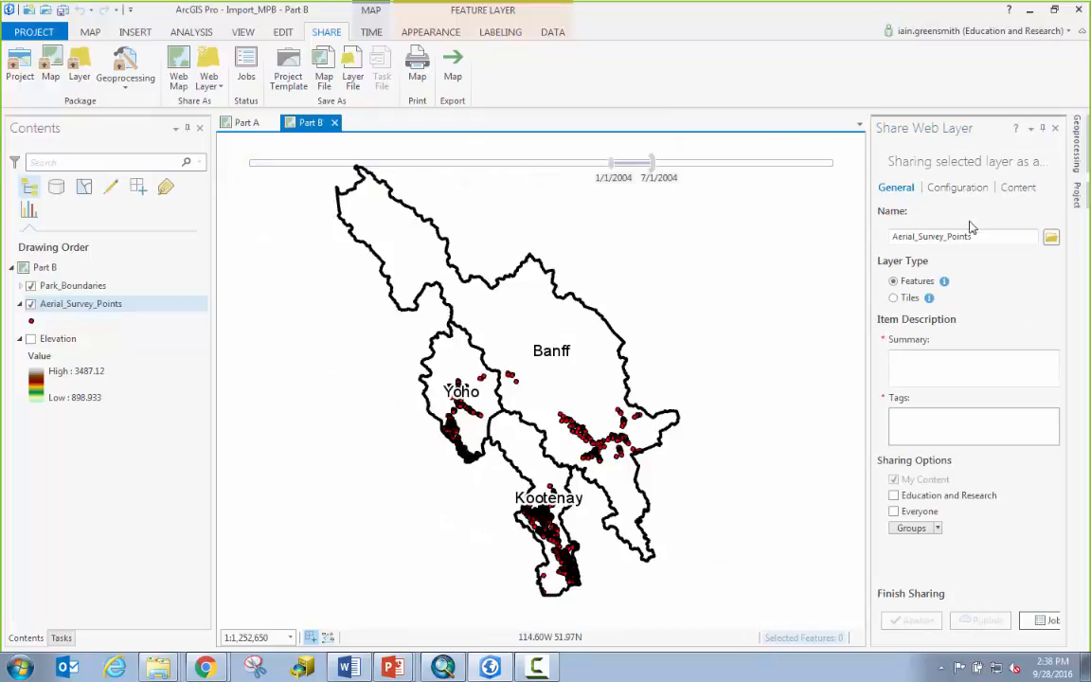
pyautogui.moveTo(983, 236); pyautogui.dragTo(844, 238)
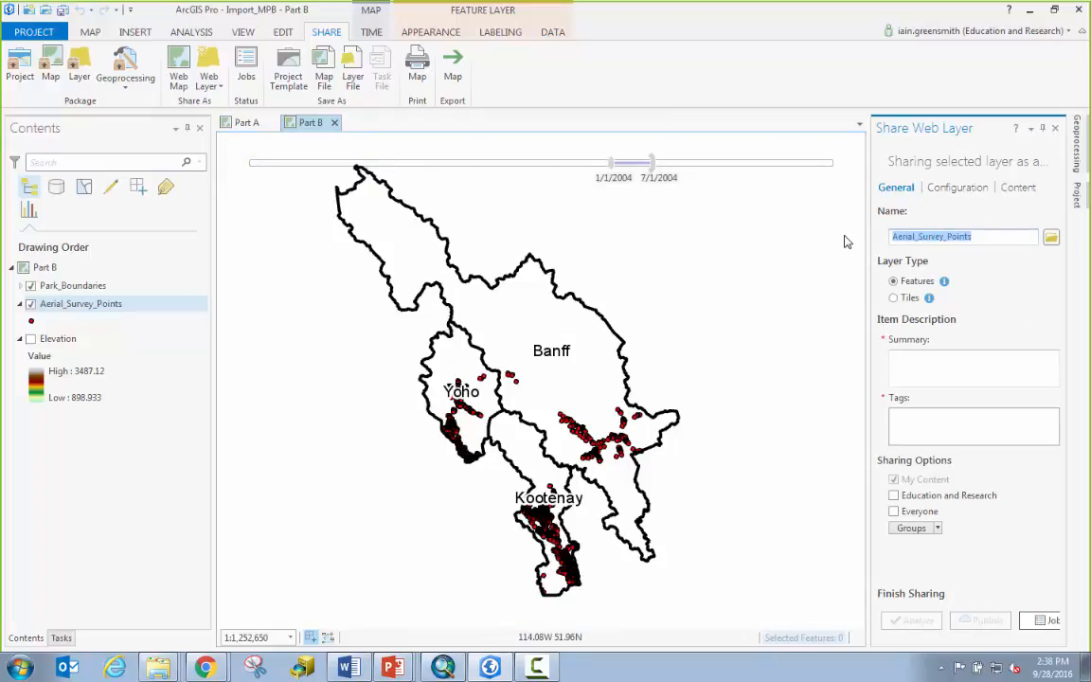
pyautogui.write('Pine')
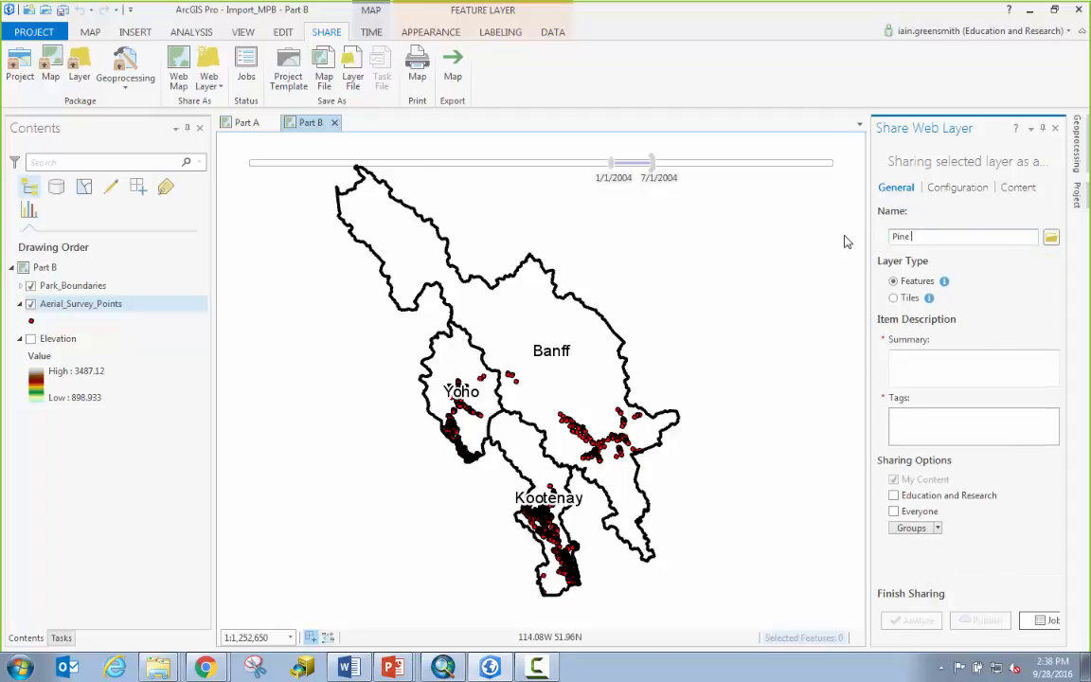
pyautogui.write('_Beetle')
# Set the web layer's summary to Pine_Beetle and its tag to MPB, then analyze it for sharing problems
pyautogui.moveTo(947, 236); pyautogui.dragTo(817, 238)
pyautogui.hotkey('ctrl', 'c')
pyautogui.click(924, 359)
pyautogui.hotkey('ctrl', 'v')
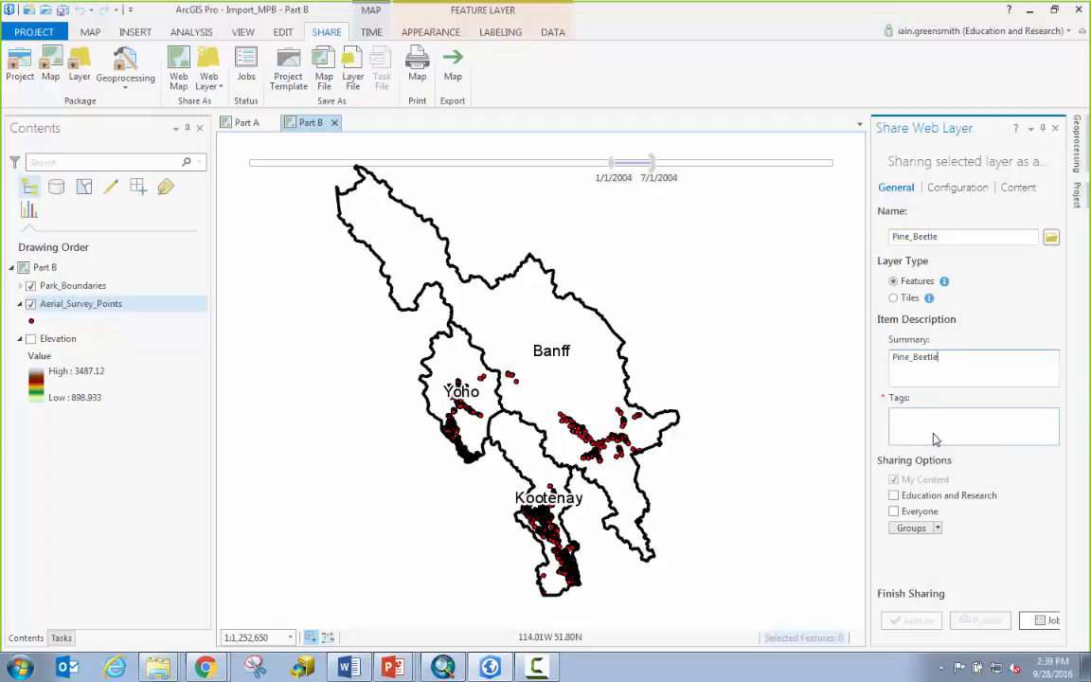
pyautogui.click(937, 417)
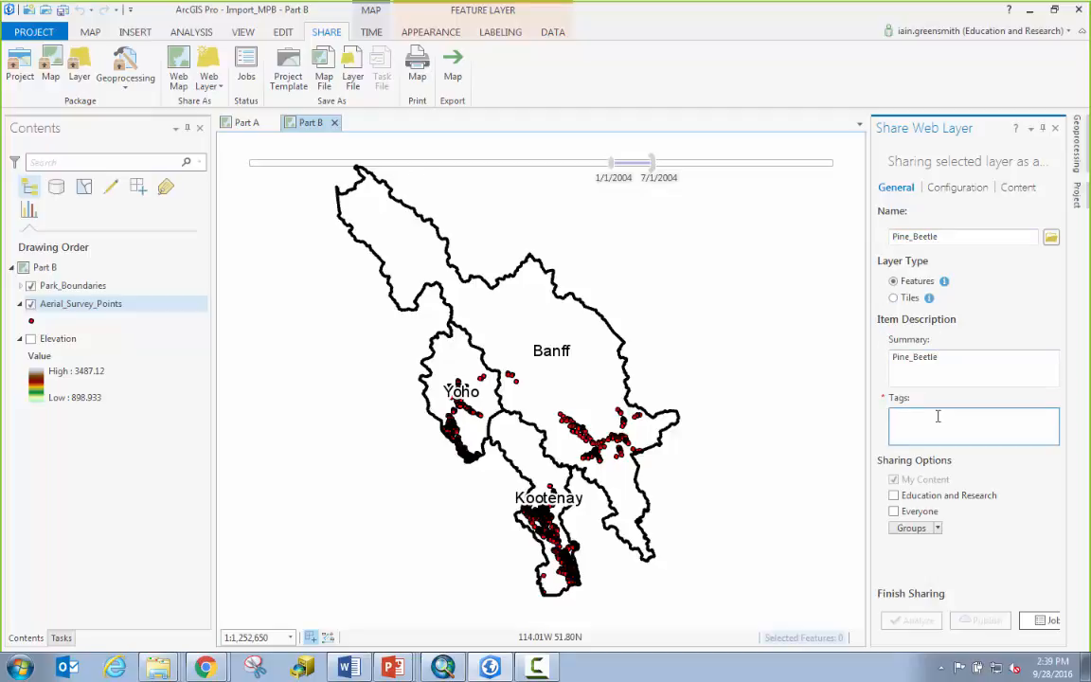
pyautogui.write('MPB')
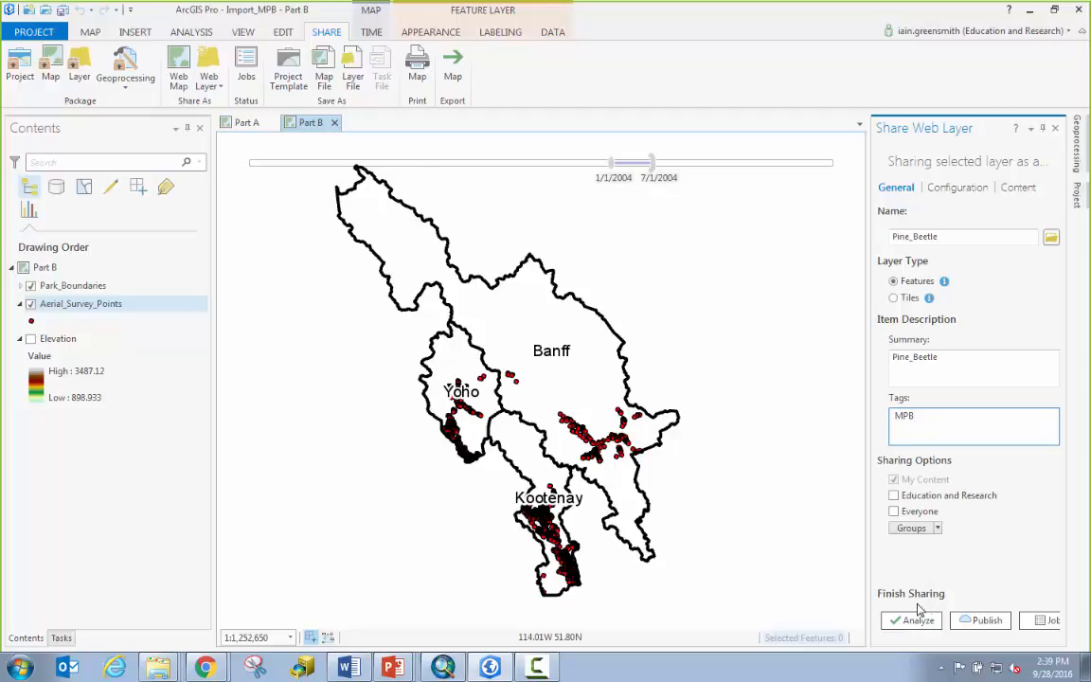
pyautogui.click(930, 620)
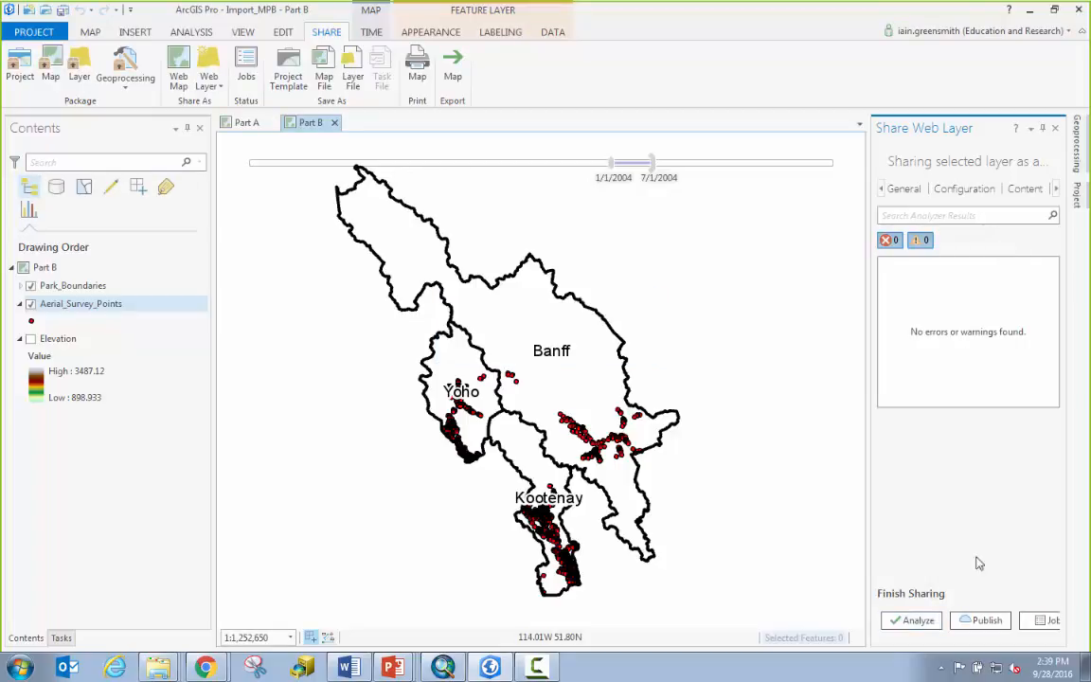
# Publish the Pine_Beetle web layer, and switch to ArcGIS Online in Chrome to open the My Content page
pyautogui.click(993, 620)
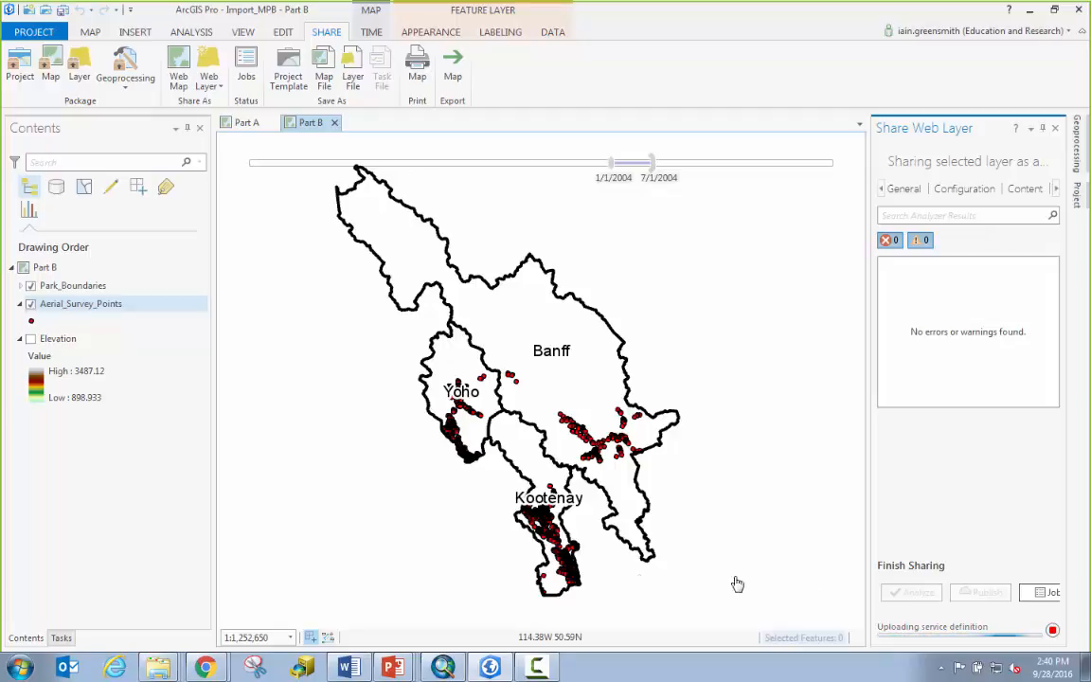
pyautogui.moveTo(202, 669)
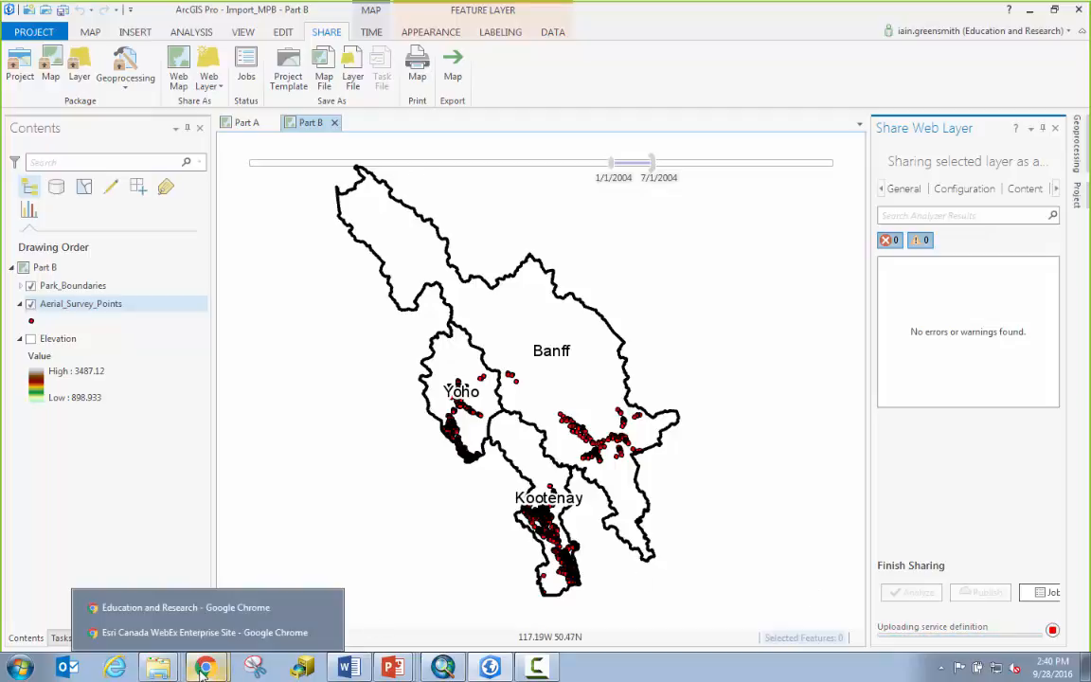
pyautogui.click(190, 608)
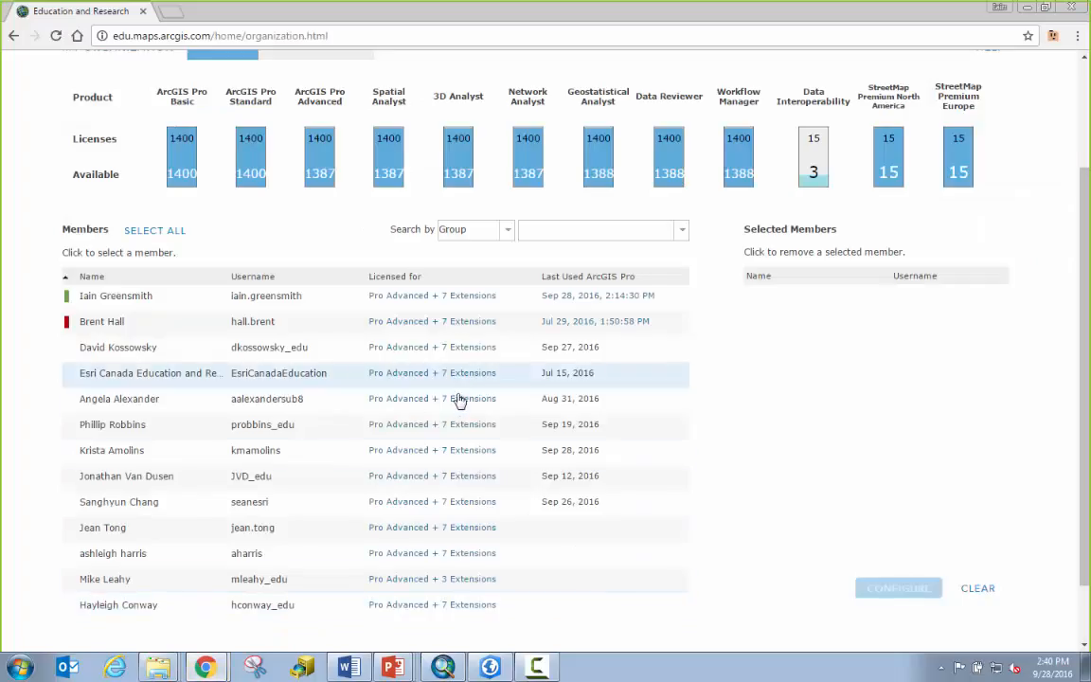
pyautogui.scroll(3, 458, 401)
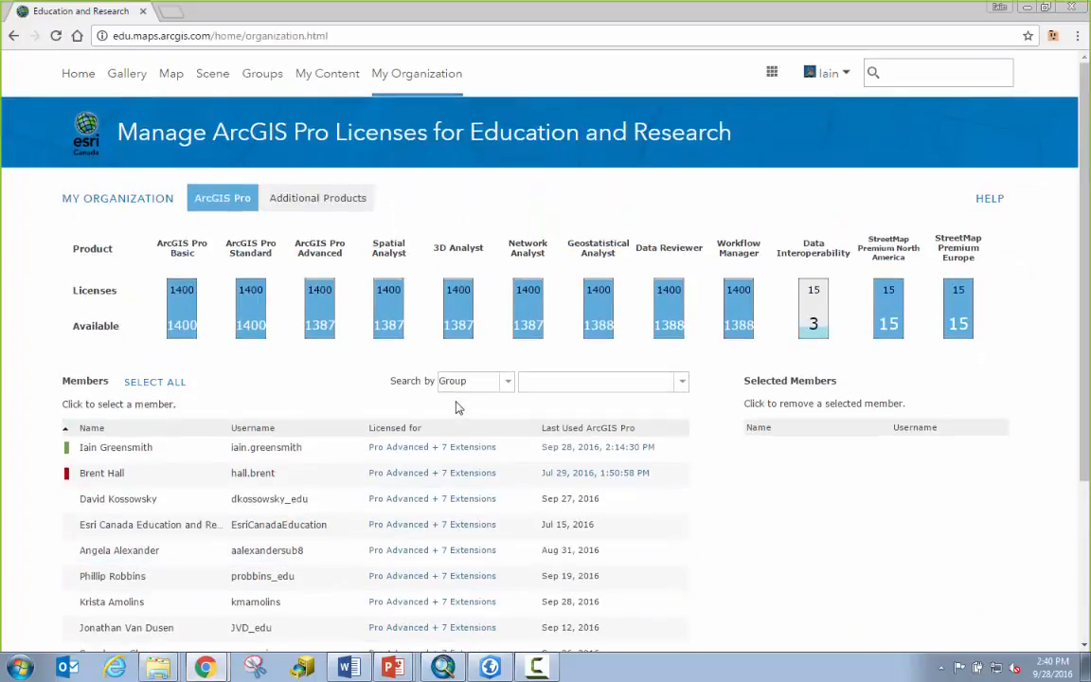
pyautogui.click(325, 75)
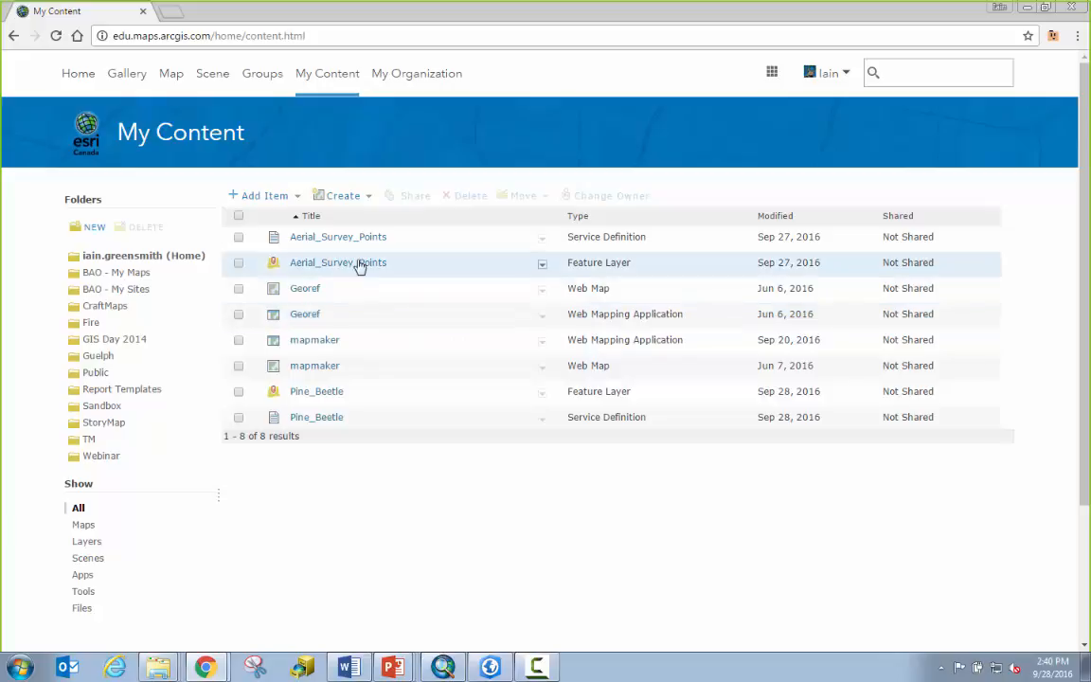
# Add the Aerial_Survey_Points feature layer from the content list to a new web map
pyautogui.click(541, 264)
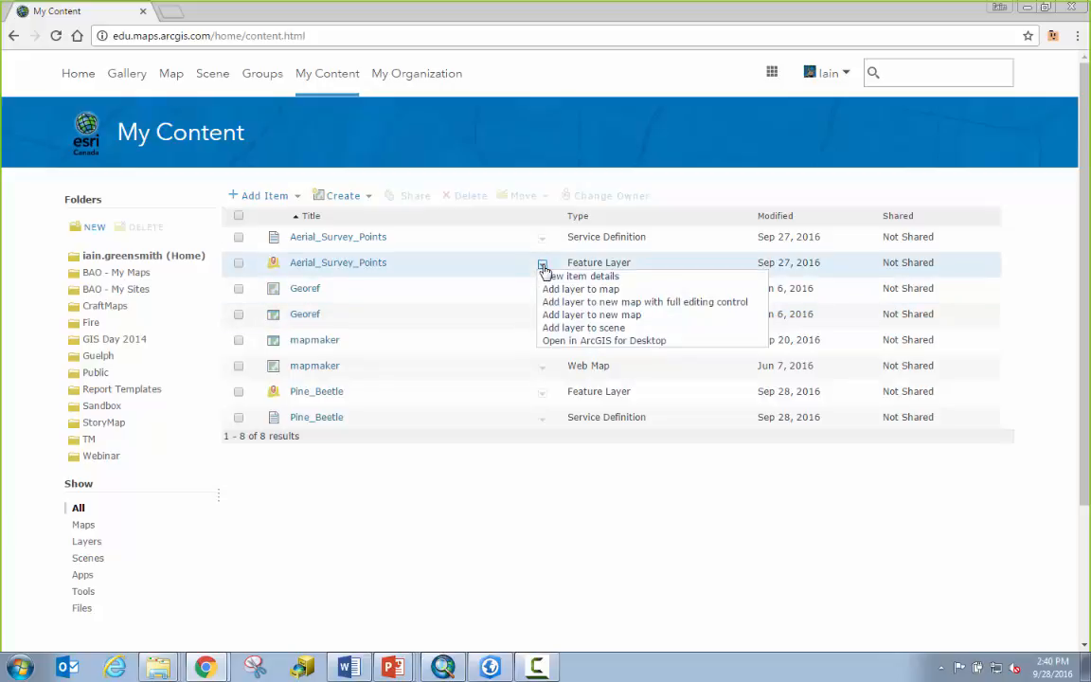
pyautogui.click(549, 318)
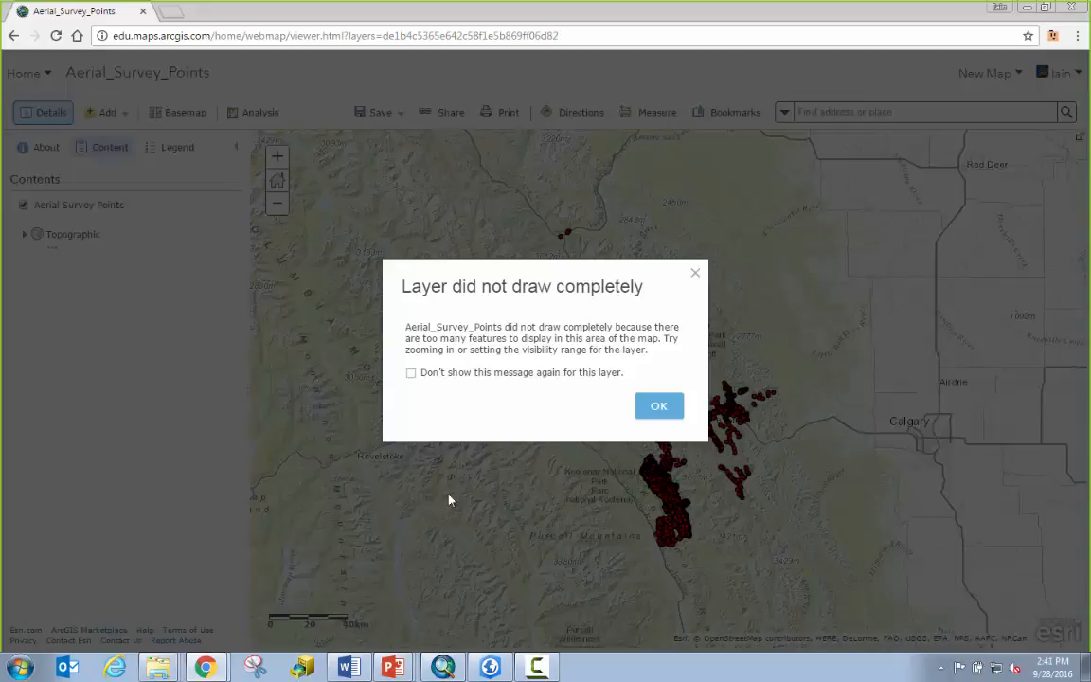
pyautogui.click(658, 409)
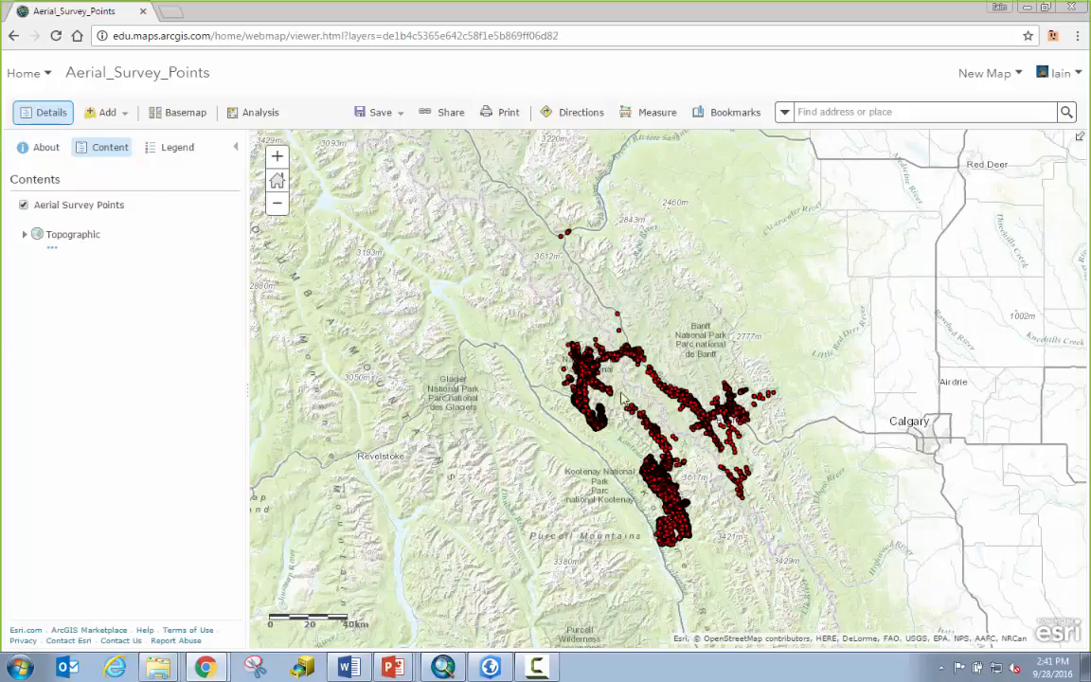
# Enable time animation for the Aerial Survey Points layer in the web map
pyautogui.moveTo(526, 319); pyautogui.dragTo(675, 428)
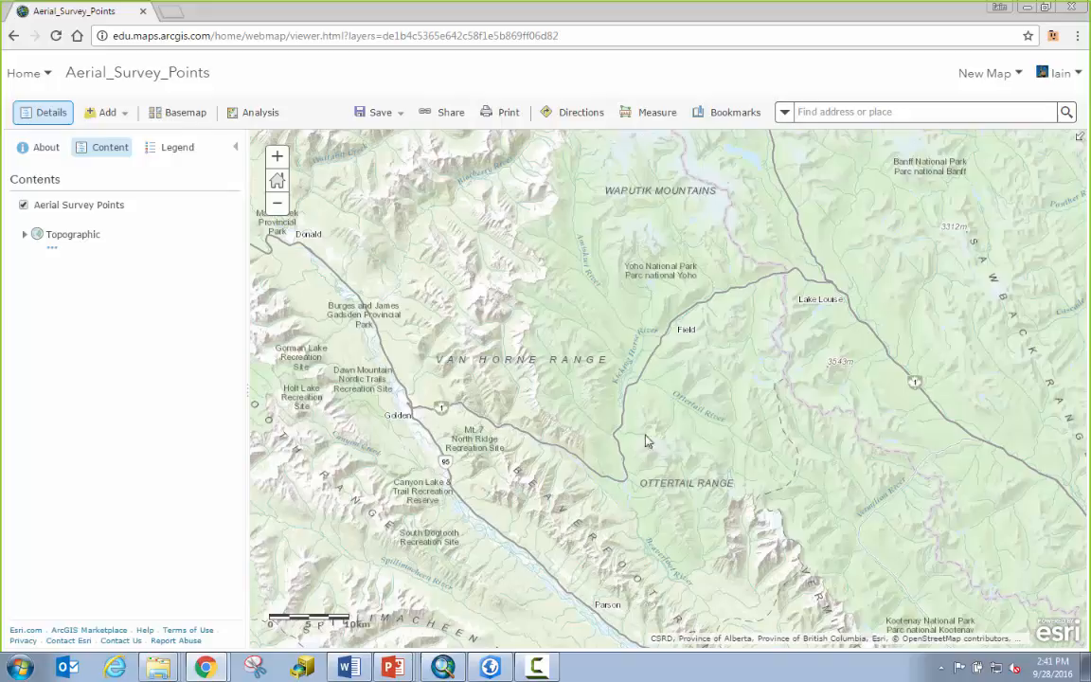
pyautogui.moveTo(134, 221)
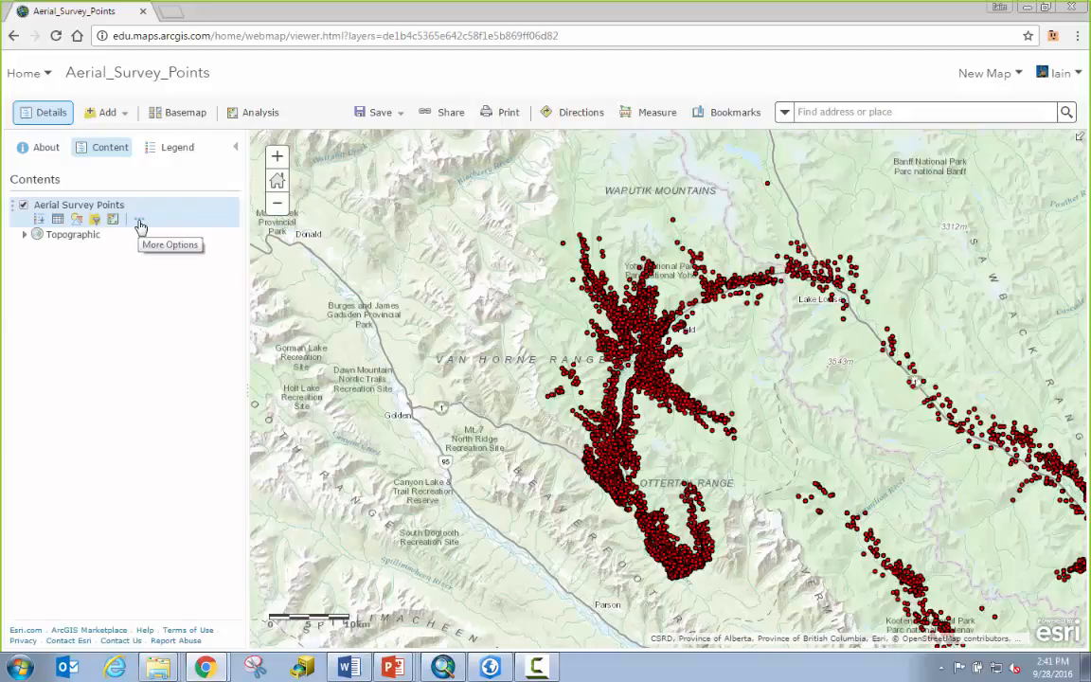
pyautogui.click(139, 223)
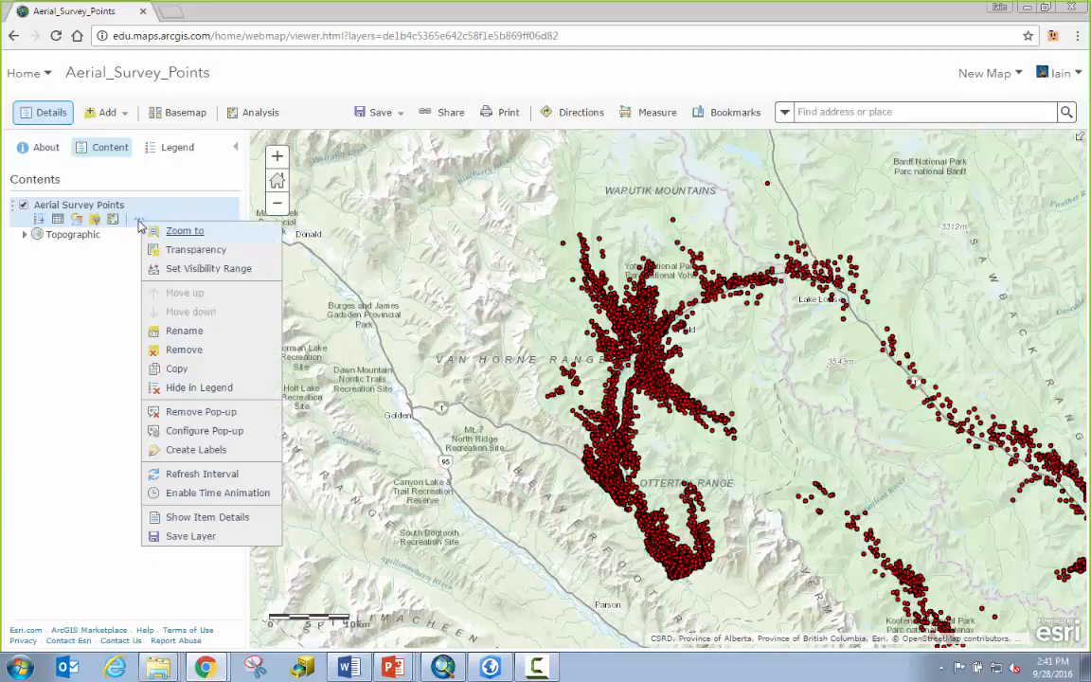
pyautogui.click(218, 492)
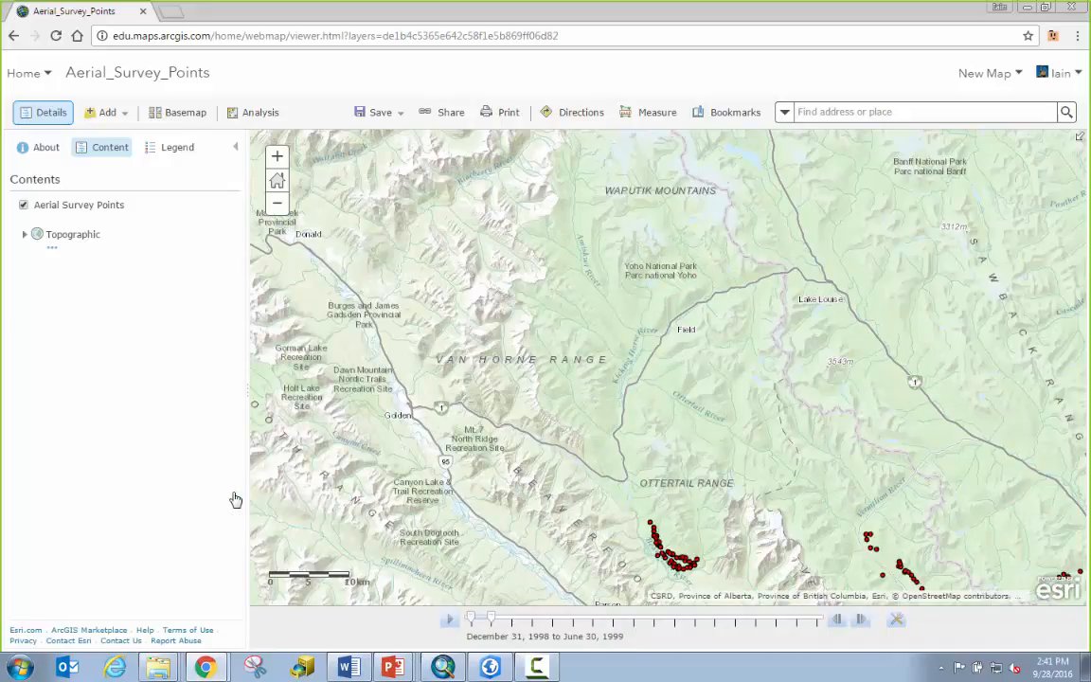